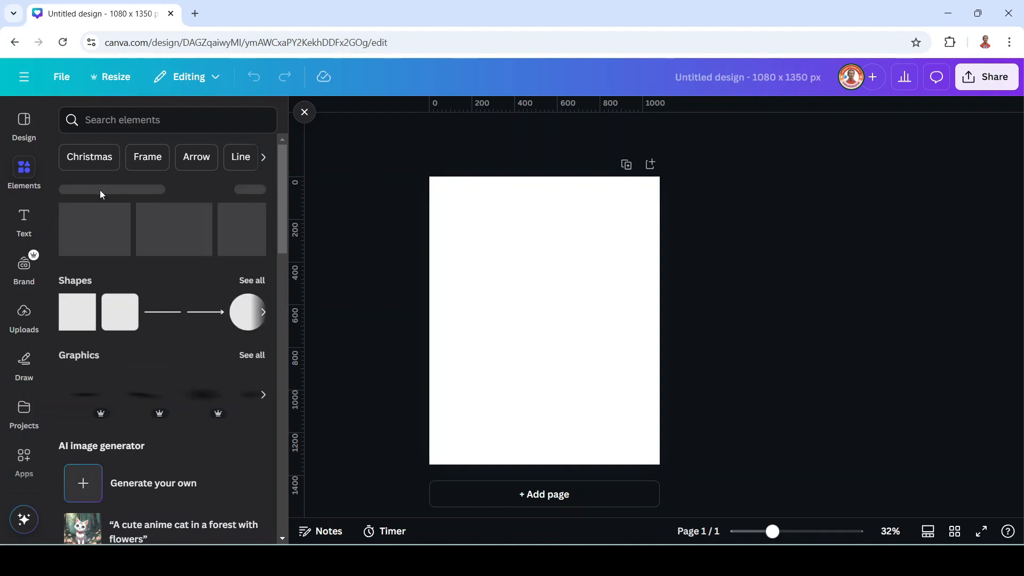
# Add the Sliced Orange Cutout from the recently used elements to the blank page.
pyautogui.click(252, 190)
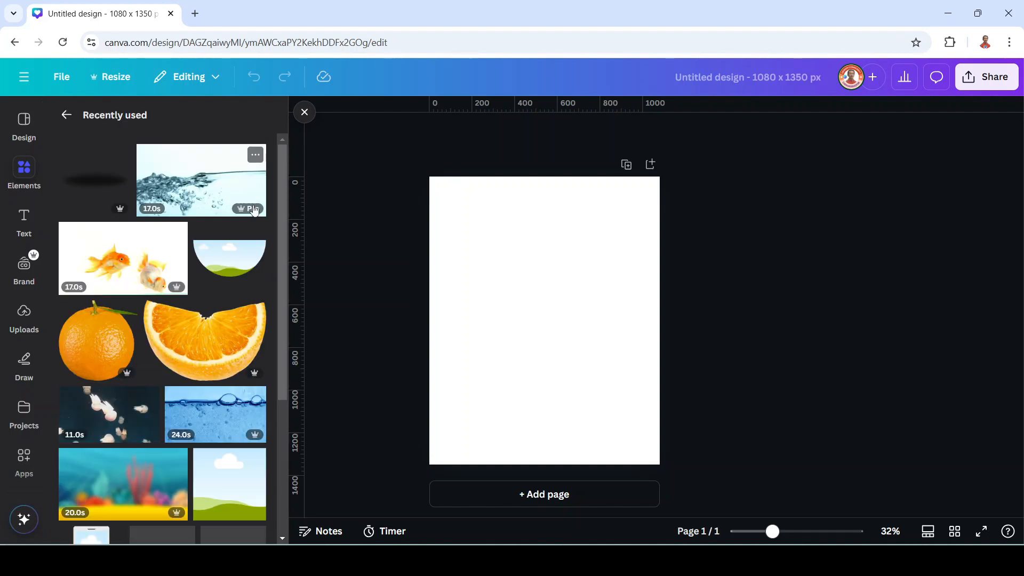
pyautogui.click(256, 312)
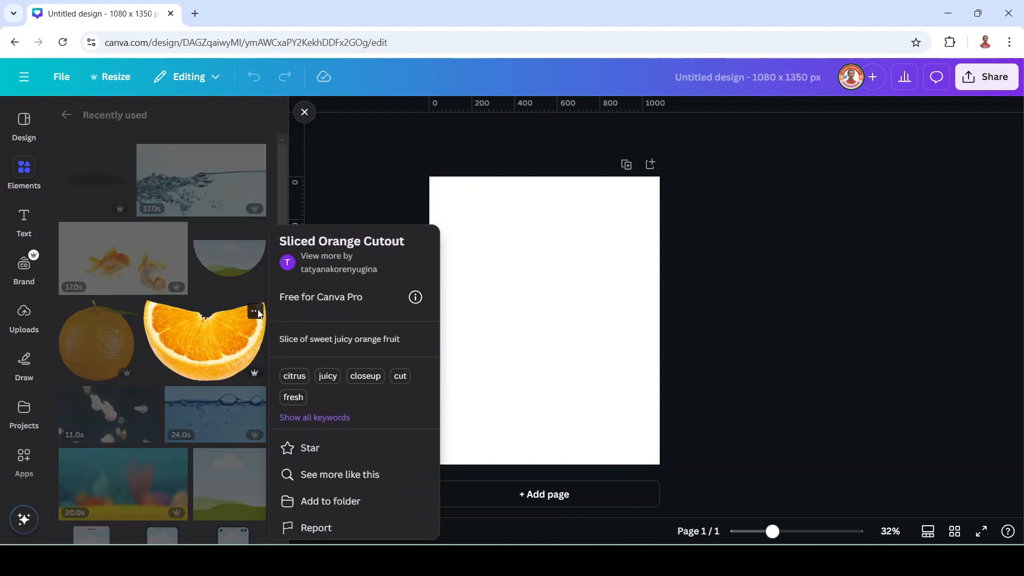
pyautogui.click(224, 344)
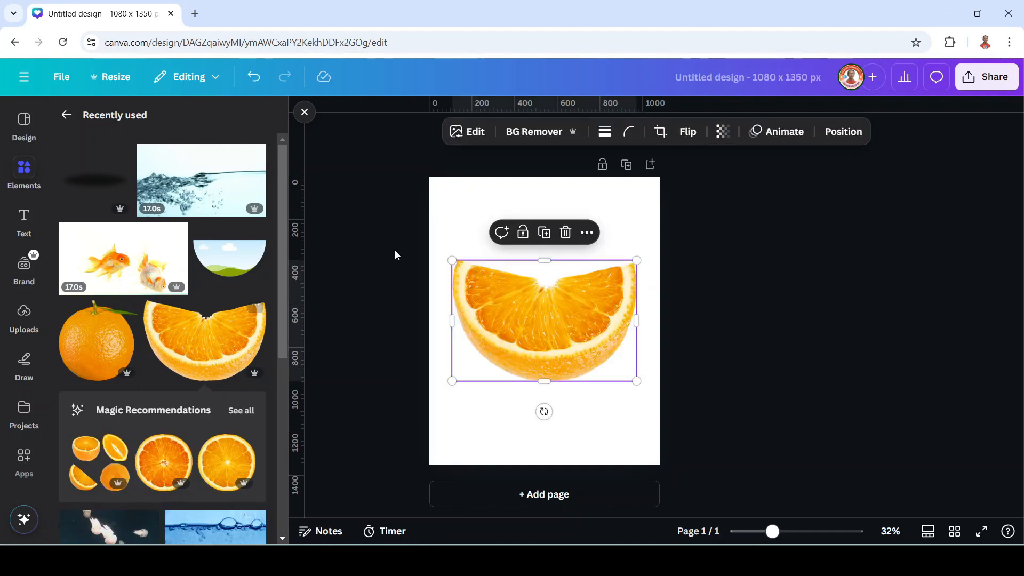
# Erase the orange slice's pulp in the Background Remover with brush size 69, keeping only the peel, and shrink the peel slightly.
pyautogui.click(531, 131)
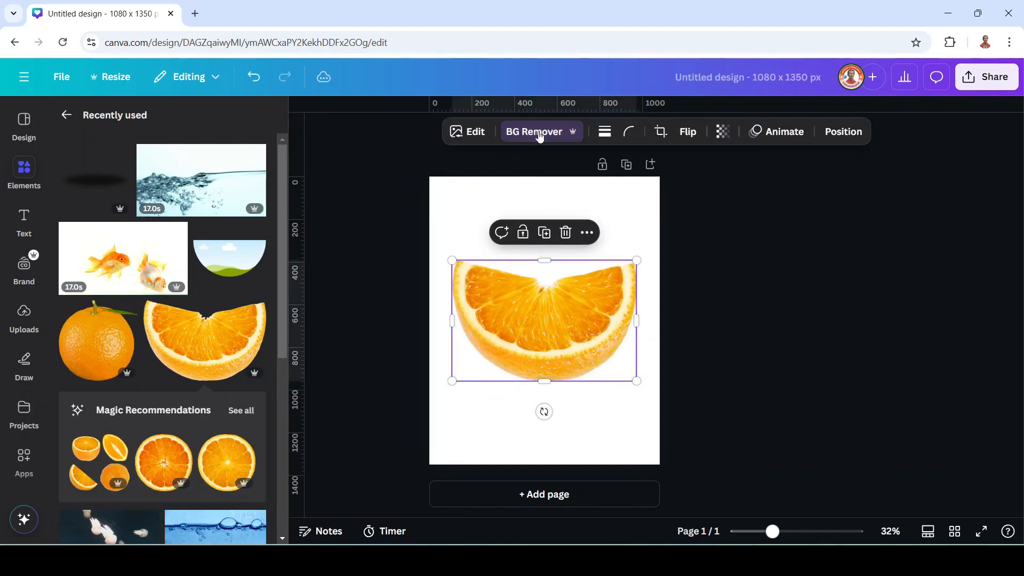
pyautogui.click(538, 132)
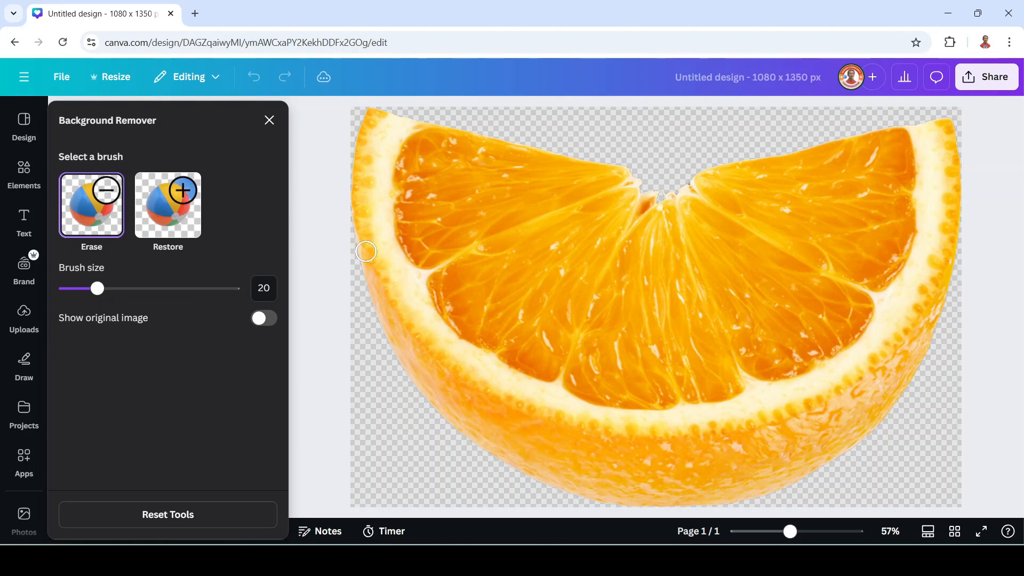
pyautogui.click(181, 290)
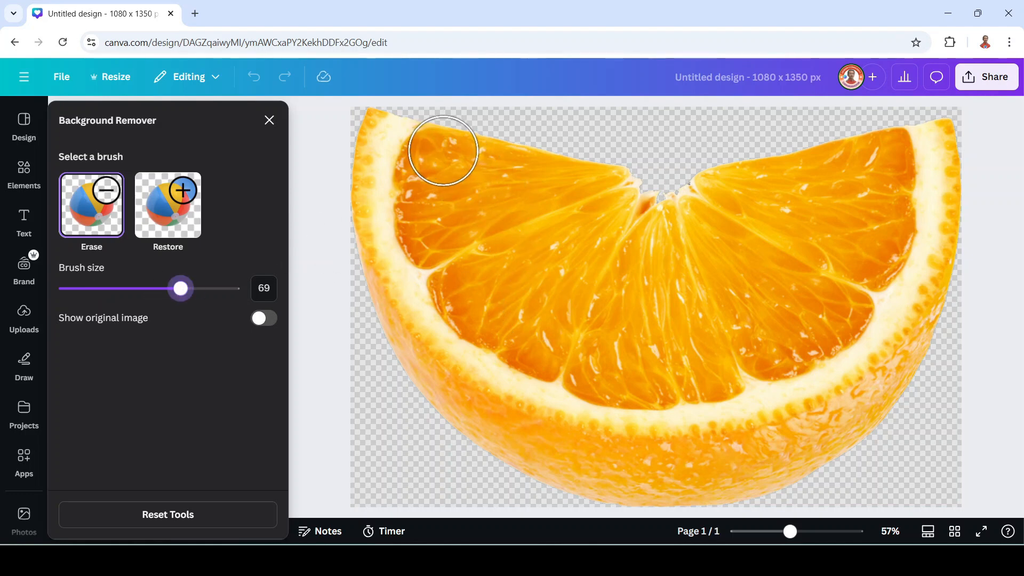
pyautogui.moveTo(444, 150)
pyautogui.mouseDown()
pyautogui.moveTo(424, 203)
pyautogui.moveTo(428, 175)
pyautogui.moveTo(428, 220)
pyautogui.moveTo(457, 278)
pyautogui.moveTo(570, 362)
pyautogui.moveTo(701, 373)
pyautogui.moveTo(828, 322)
pyautogui.moveTo(885, 229)
pyautogui.moveTo(826, 160)
pyautogui.moveTo(549, 213)
pyautogui.moveTo(565, 259)
pyautogui.moveTo(740, 302)
pyautogui.moveTo(563, 303)
pyautogui.moveTo(590, 361)
pyautogui.mouseUp()
pyautogui.click(268, 119)
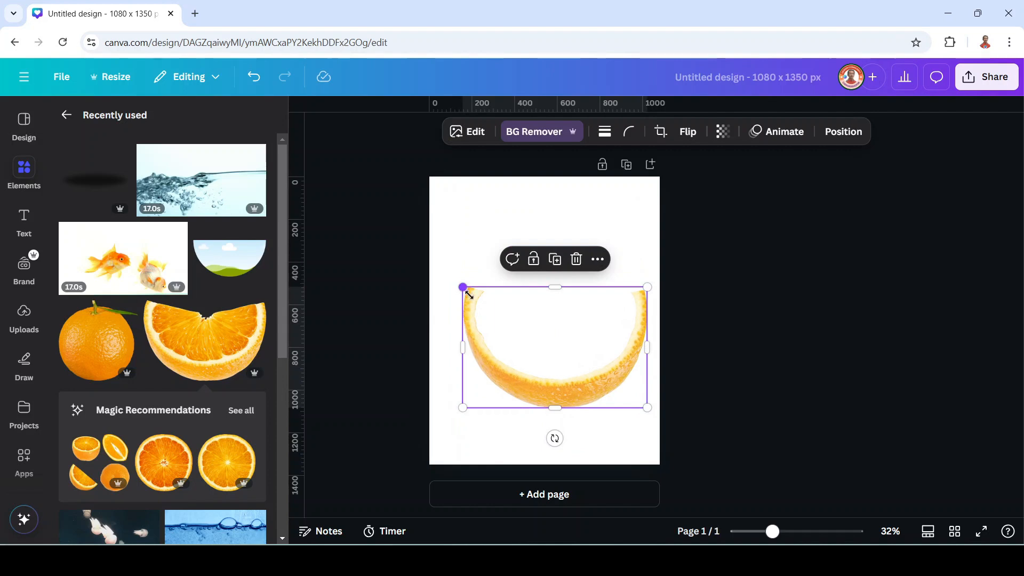
pyautogui.moveTo(469, 295)
pyautogui.mouseDown()
pyautogui.moveTo(497, 313)
pyautogui.moveTo(481, 299)
pyautogui.mouseUp()
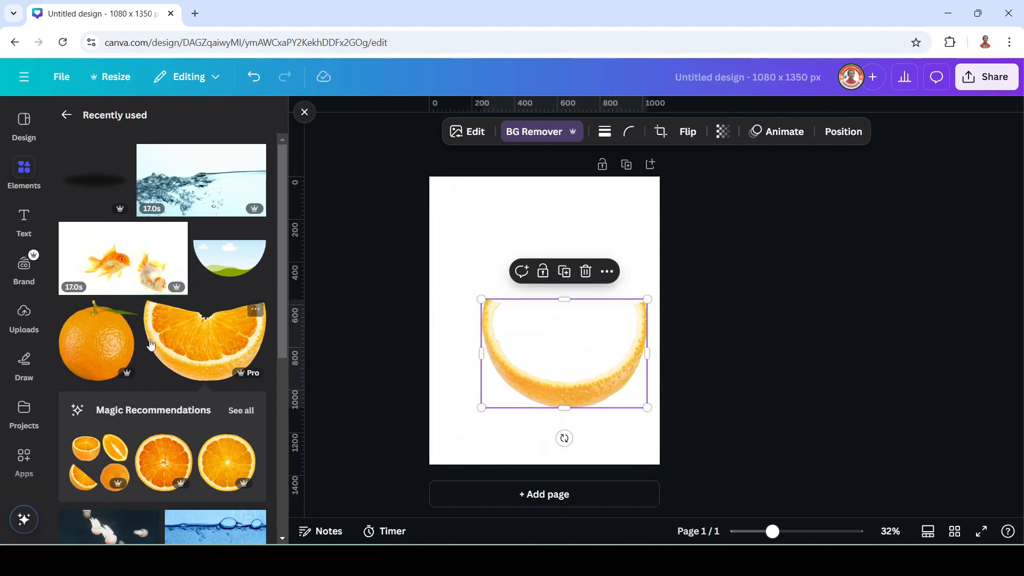
# Add the Ripe Orange image, place it partly off the page's left edge, and send it to the back behind the peel.
pyautogui.click(128, 312)
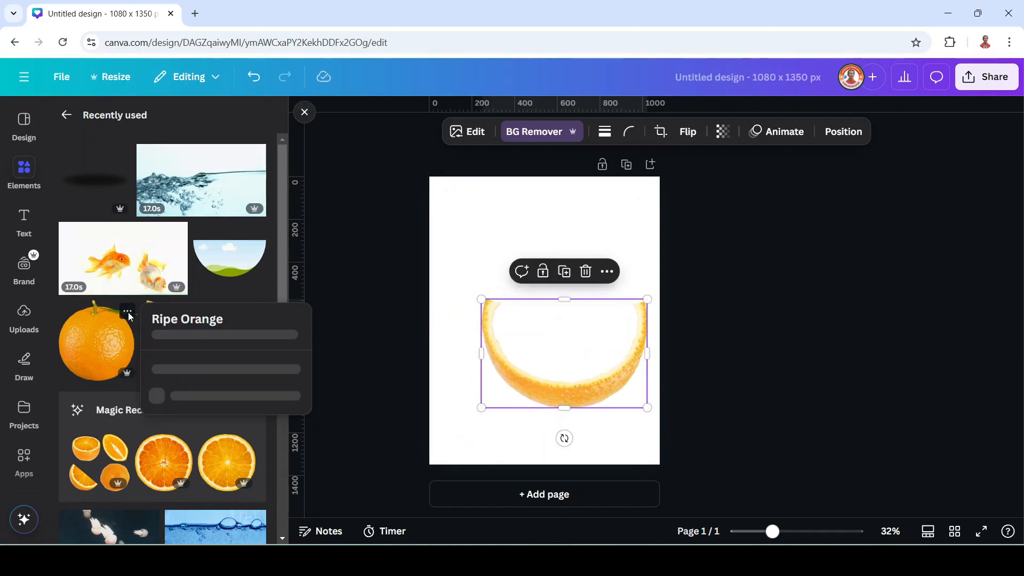
pyautogui.click(108, 345)
pyautogui.click(108, 345)
pyautogui.moveTo(533, 329); pyautogui.dragTo(471, 312)
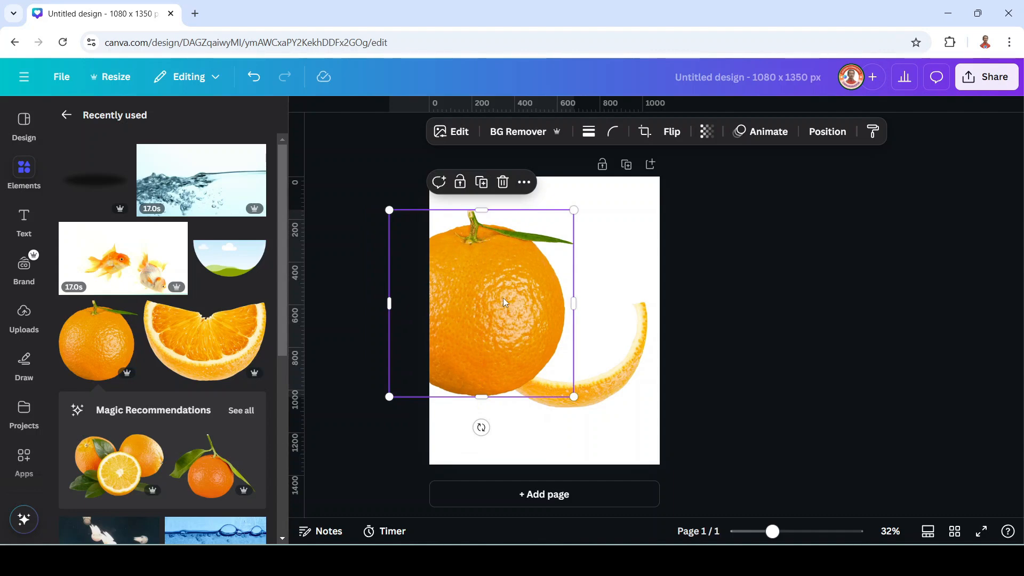
pyautogui.rightClick(503, 298)
pyautogui.moveTo(548, 265)
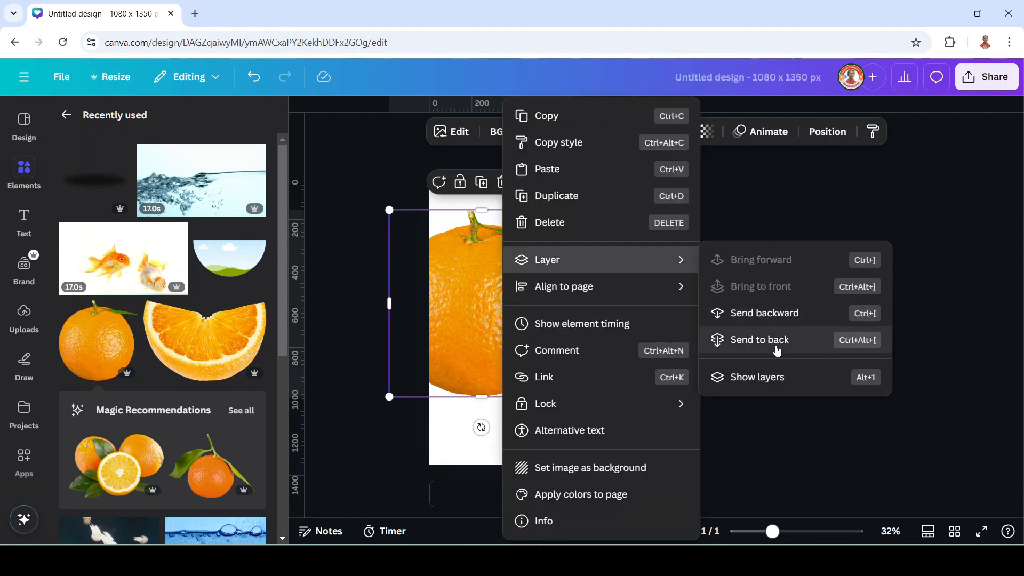
pyautogui.click(777, 346)
# Change the page background from a solid colour to a radial gradient.
pyautogui.click(648, 191)
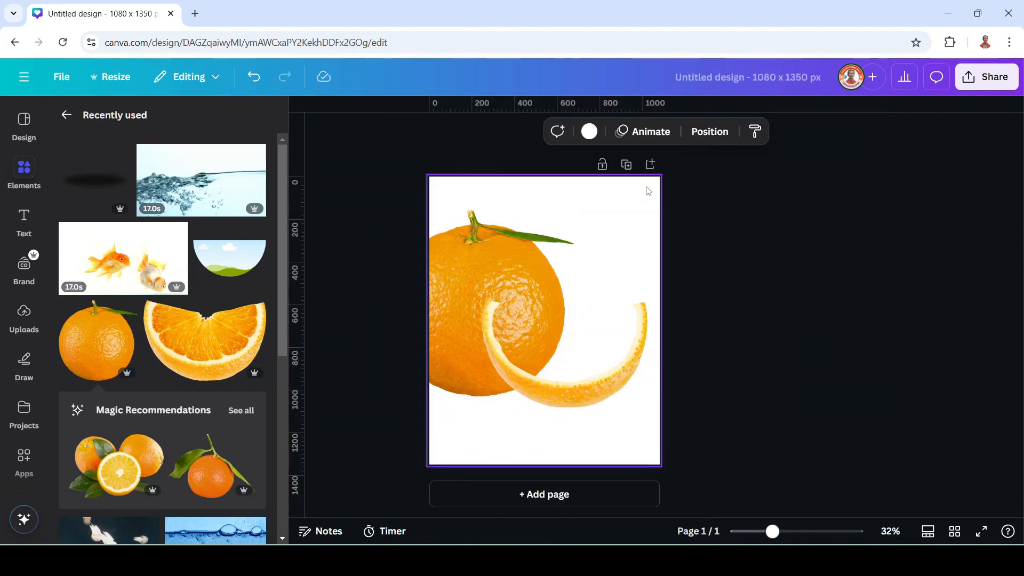
pyautogui.click(590, 133)
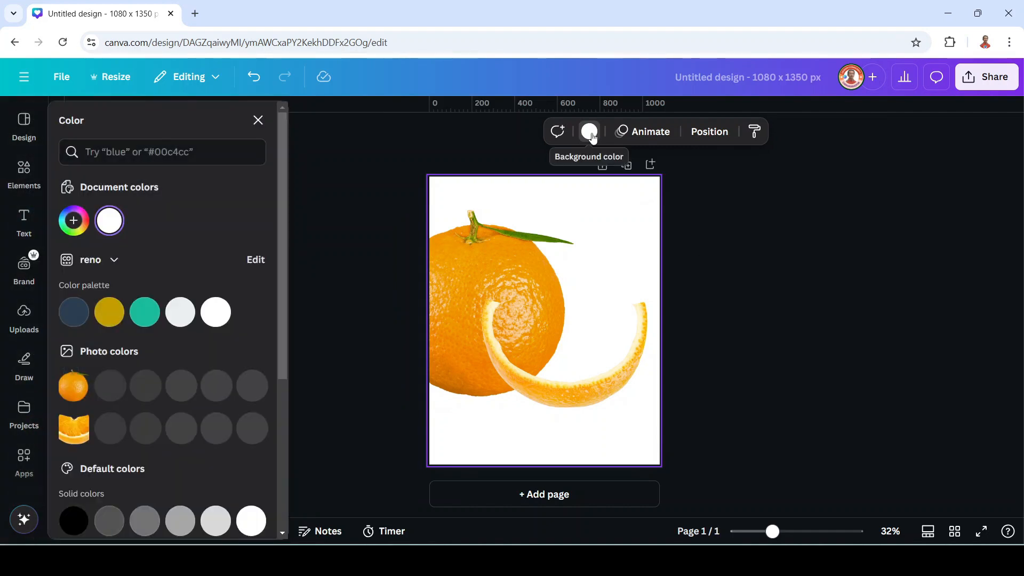
pyautogui.click(109, 221)
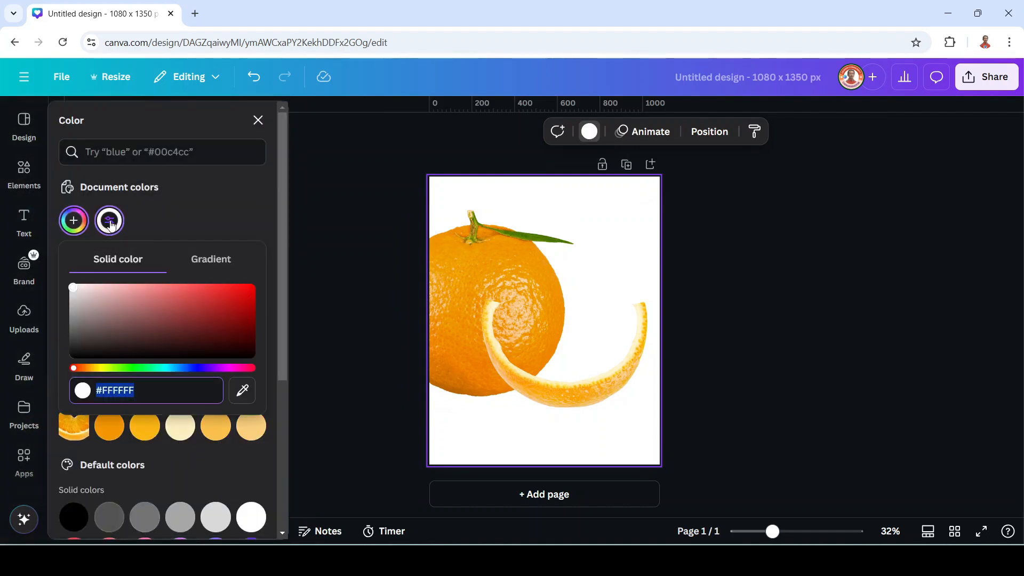
pyautogui.click(221, 261)
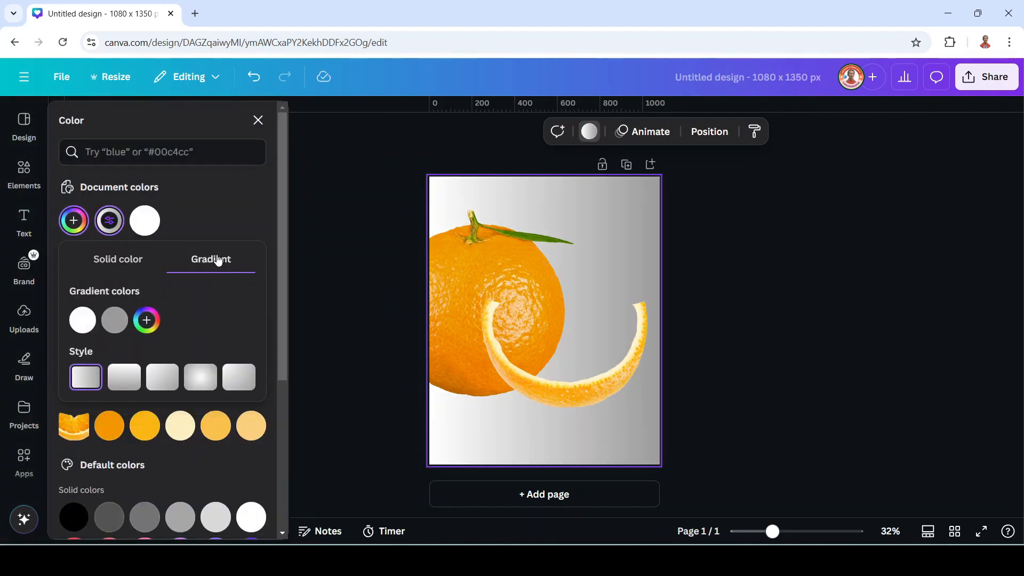
pyautogui.click(201, 377)
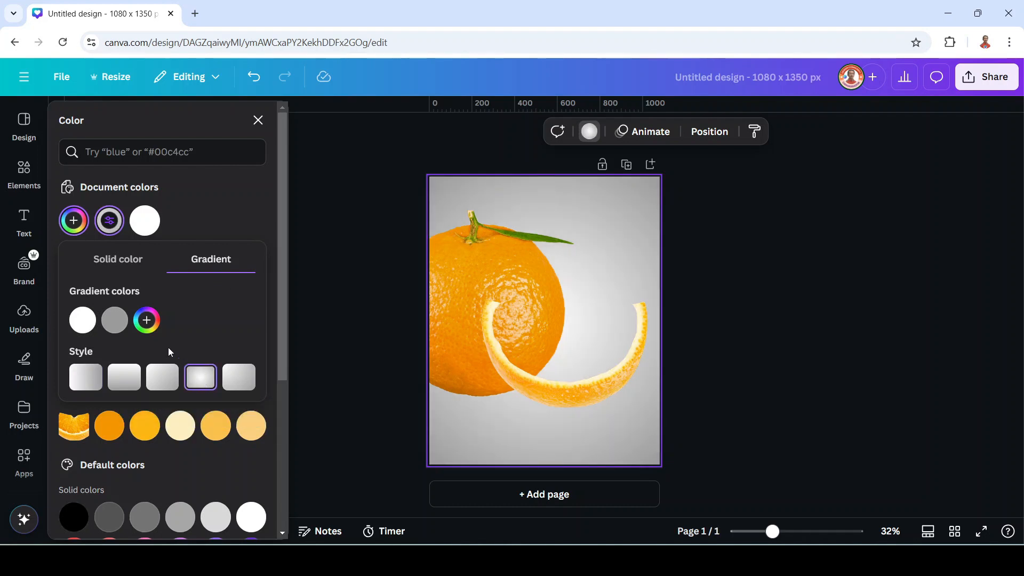
# Add a third colour to the background gradient, setting the middle colour to white #FFFFFF and the outer colour to orange-yellow.
pyautogui.click(147, 320)
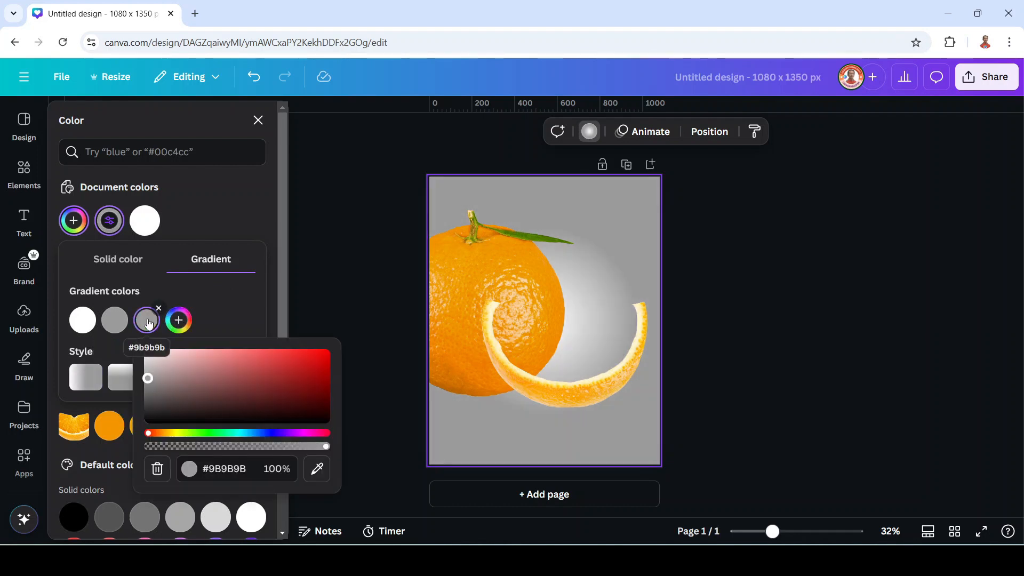
pyautogui.click(83, 322)
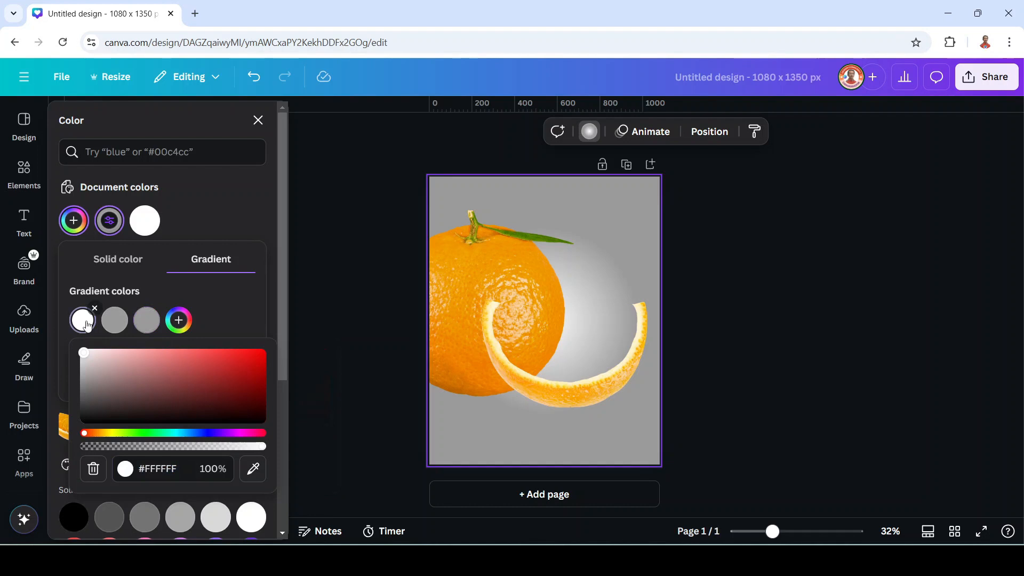
pyautogui.click(114, 320)
pyautogui.moveTo(133, 371); pyautogui.dragTo(98, 338)
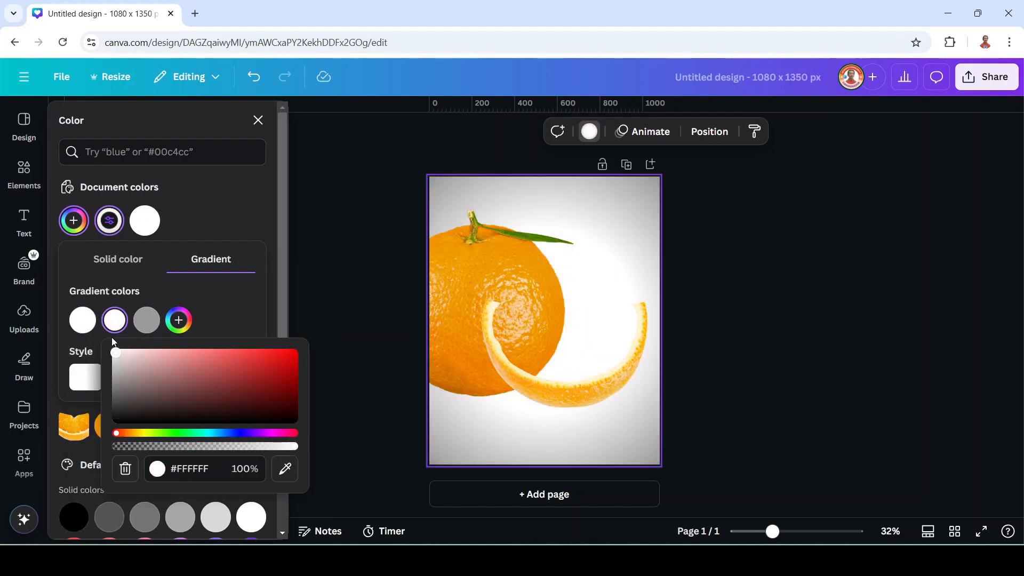
pyautogui.click(147, 322)
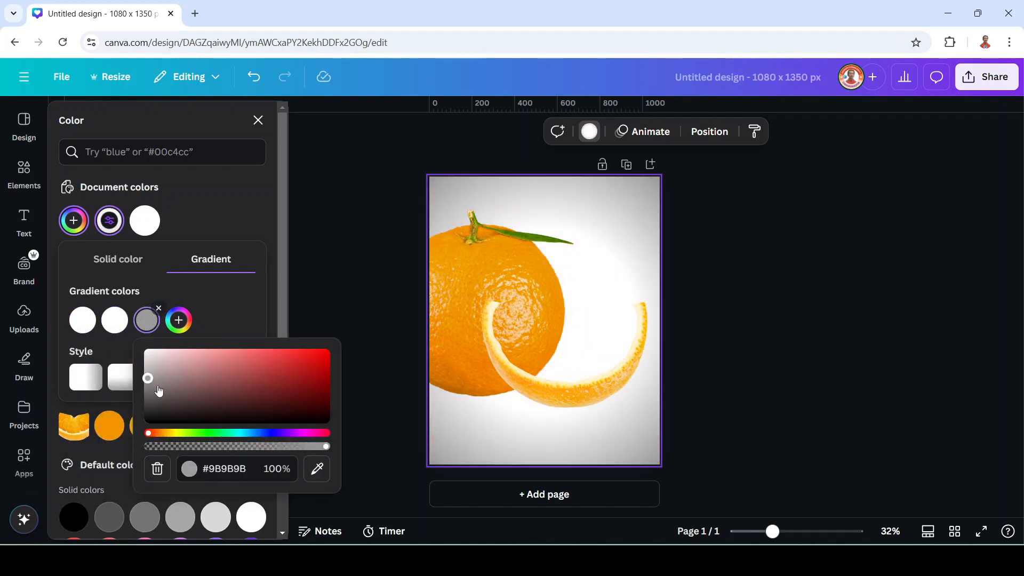
pyautogui.click(169, 433)
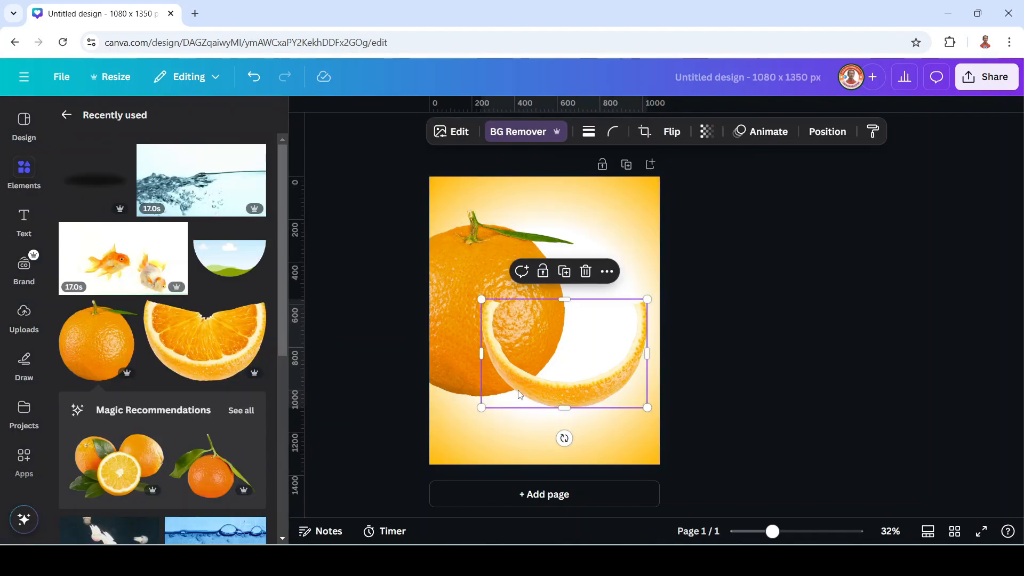
# Add the Simple Half Circle Frame over the orange peel and stretch it to fill the peel's hollow.
pyautogui.click(257, 233)
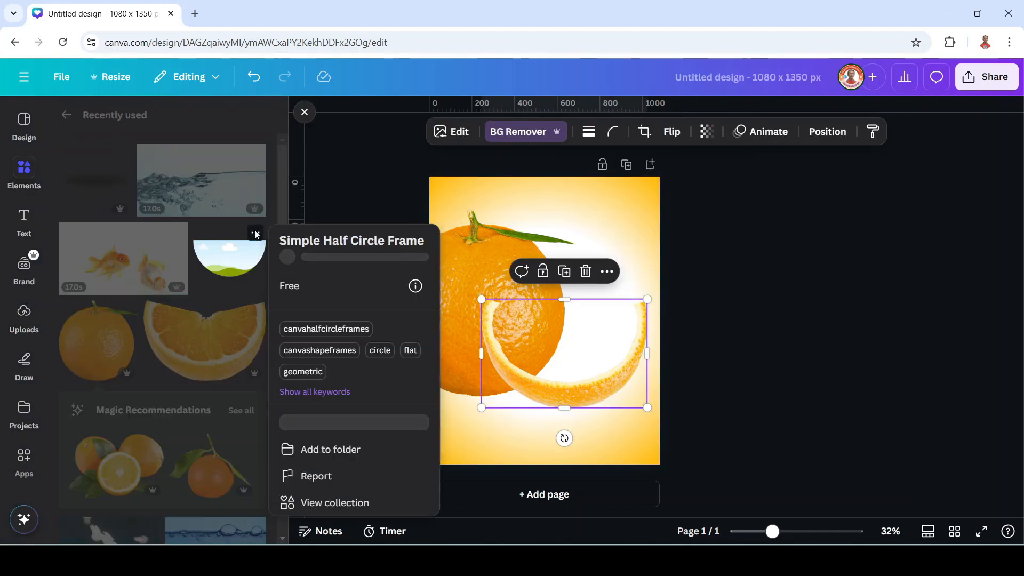
pyautogui.click(238, 261)
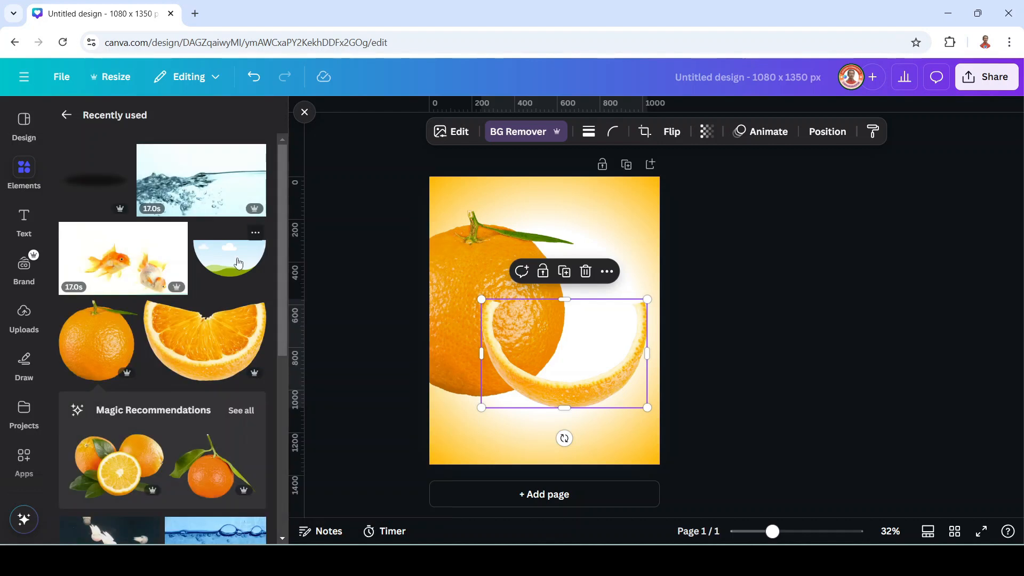
pyautogui.moveTo(528, 321)
pyautogui.mouseDown()
pyautogui.moveTo(534, 355)
pyautogui.moveTo(535, 333)
pyautogui.mouseUp()
pyautogui.moveTo(609, 362); pyautogui.dragTo(642, 382)
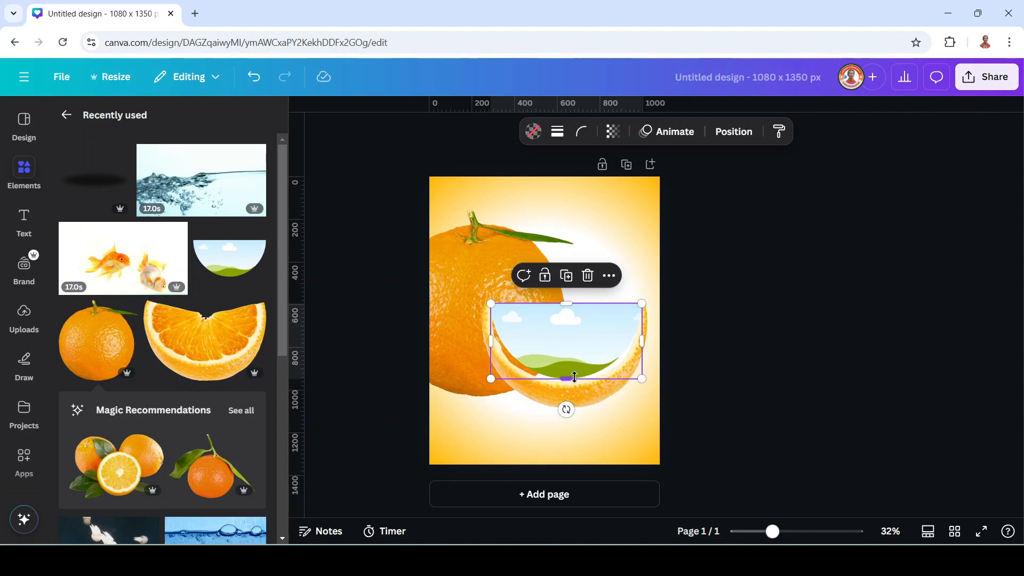
pyautogui.moveTo(573, 376); pyautogui.dragTo(574, 397)
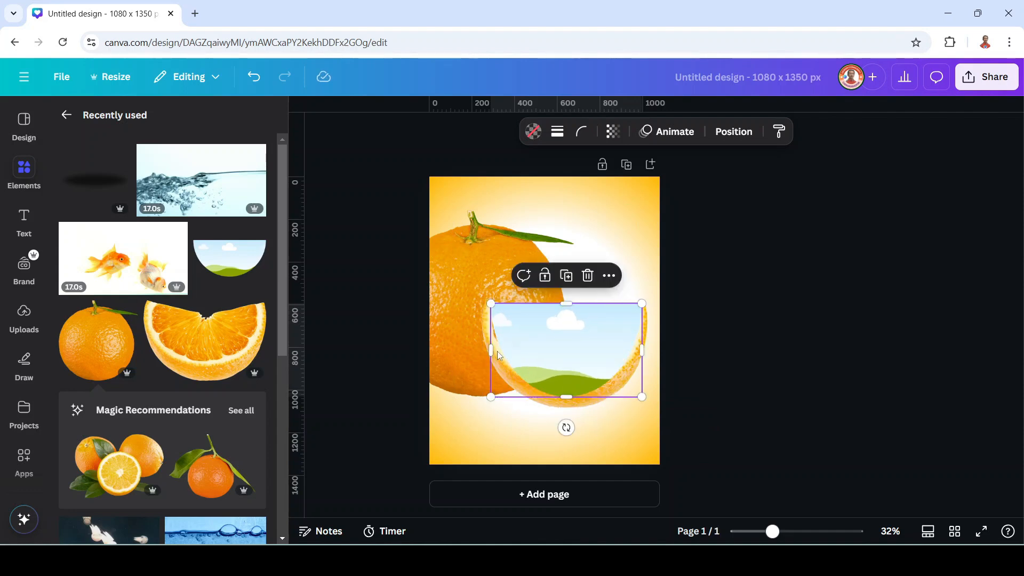
# Add the 17-second Water video, remove its background, and drop it into the half circle frame.
pyautogui.hotkey('ctrl', '+')
pyautogui.click(255, 154)
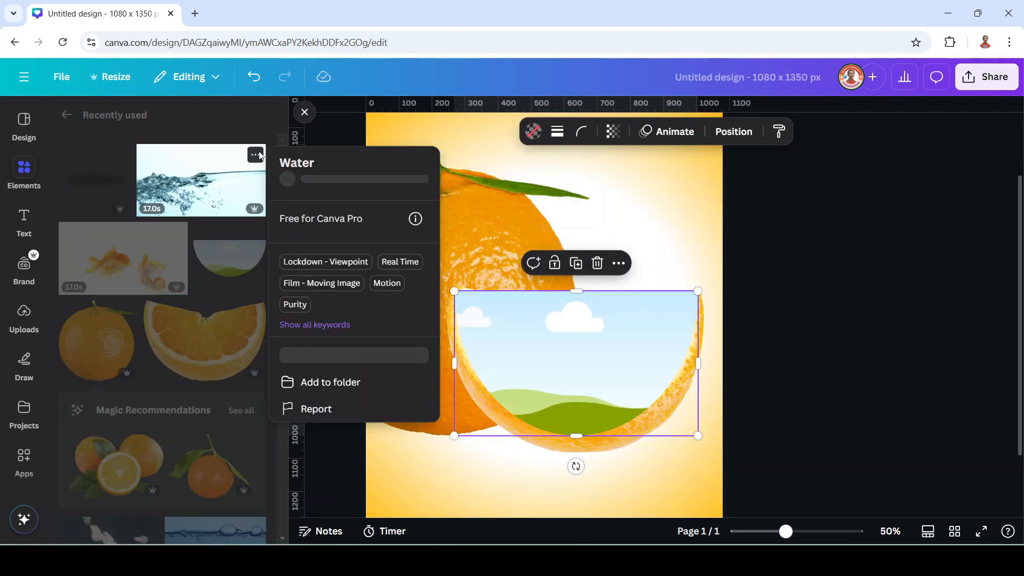
pyautogui.click(208, 195)
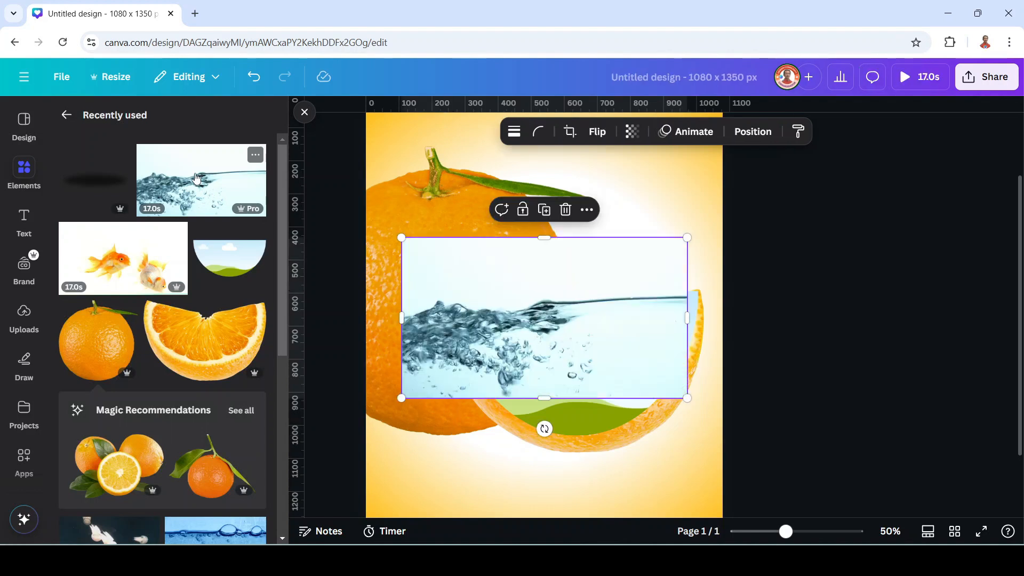
pyautogui.click(491, 135)
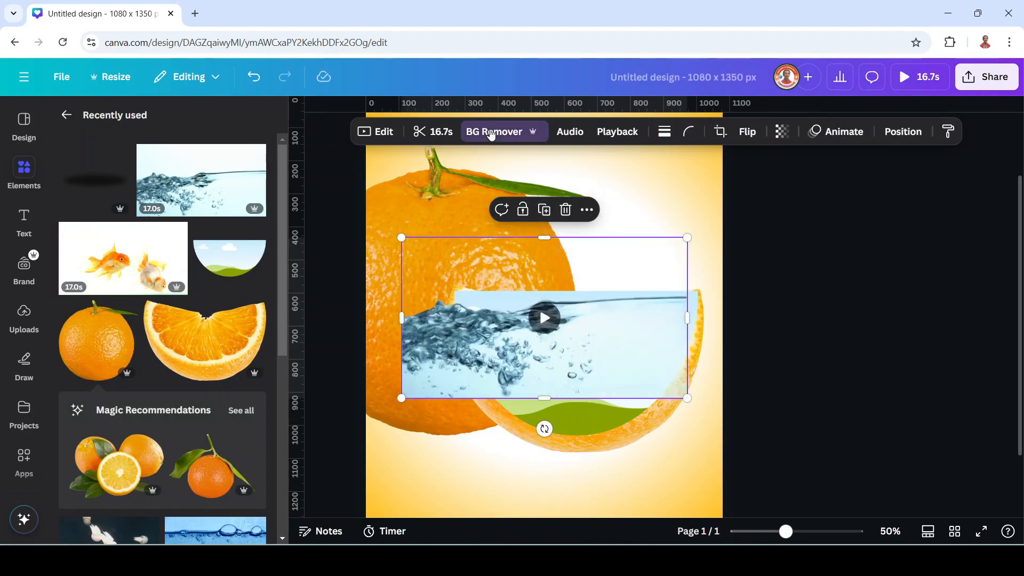
pyautogui.moveTo(623, 337)
pyautogui.mouseDown()
pyautogui.moveTo(558, 322)
pyautogui.moveTo(633, 341)
pyautogui.mouseUp()
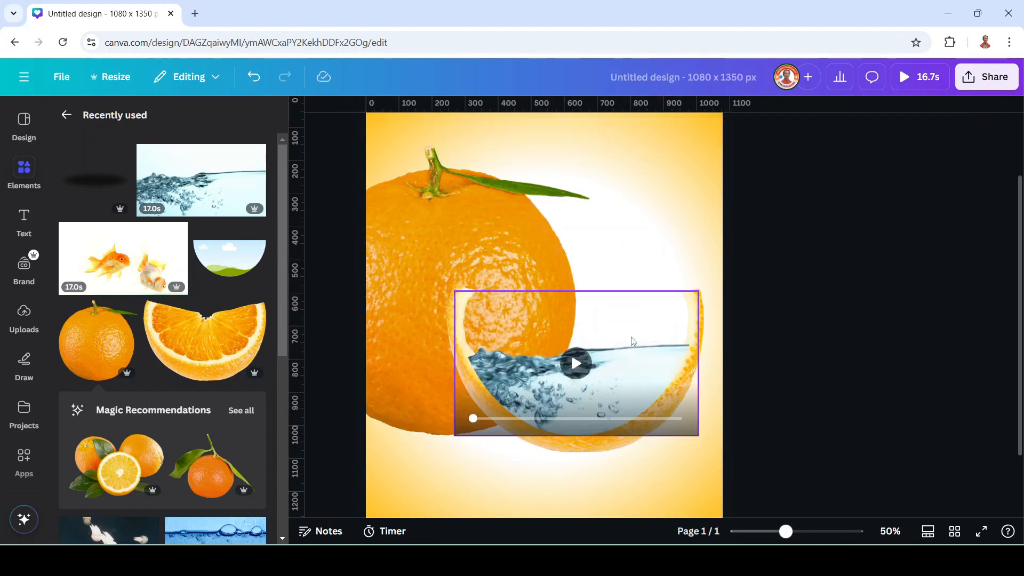
# Enlarge the water video inside its frame so the waterline fills more of the peel, and apply the crop.
pyautogui.click(625, 355)
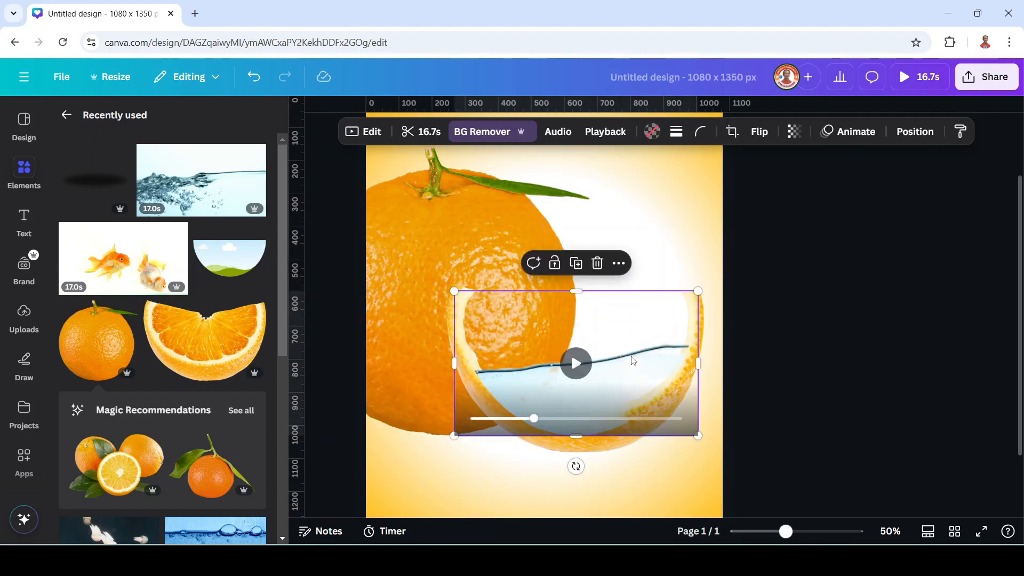
pyautogui.doubleClick(625, 352)
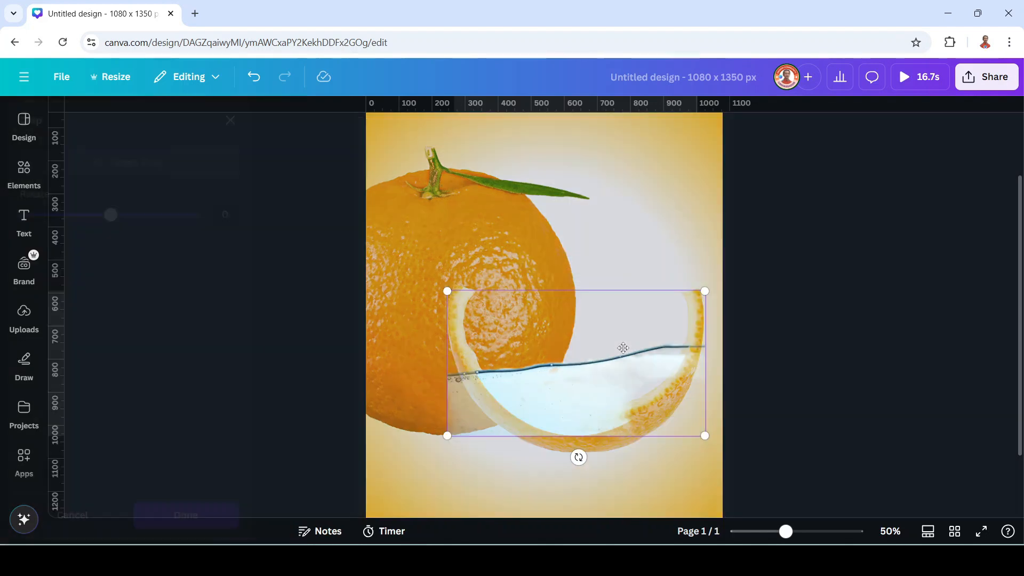
pyautogui.moveTo(706, 292); pyautogui.dragTo(824, 263)
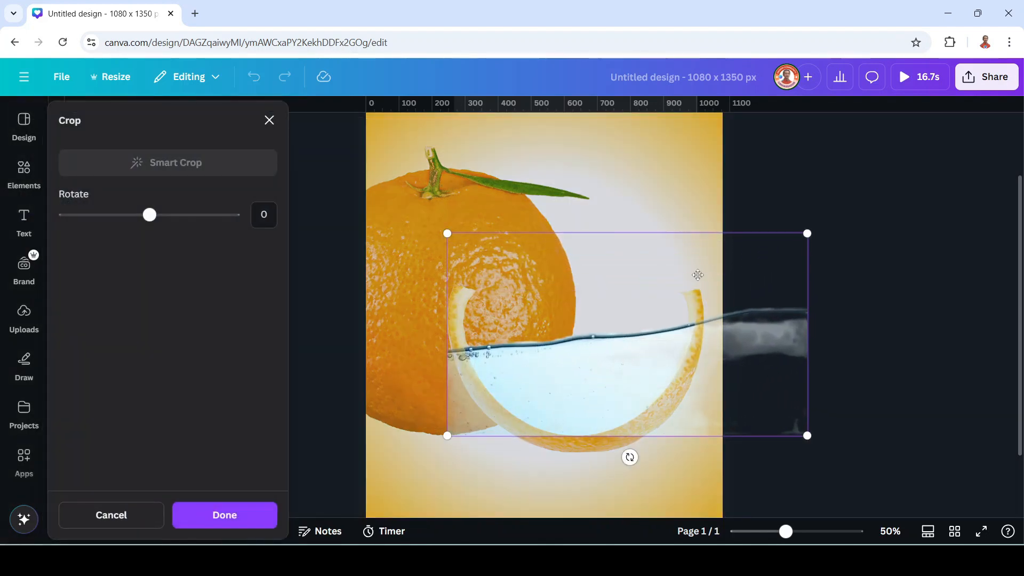
pyautogui.click(251, 518)
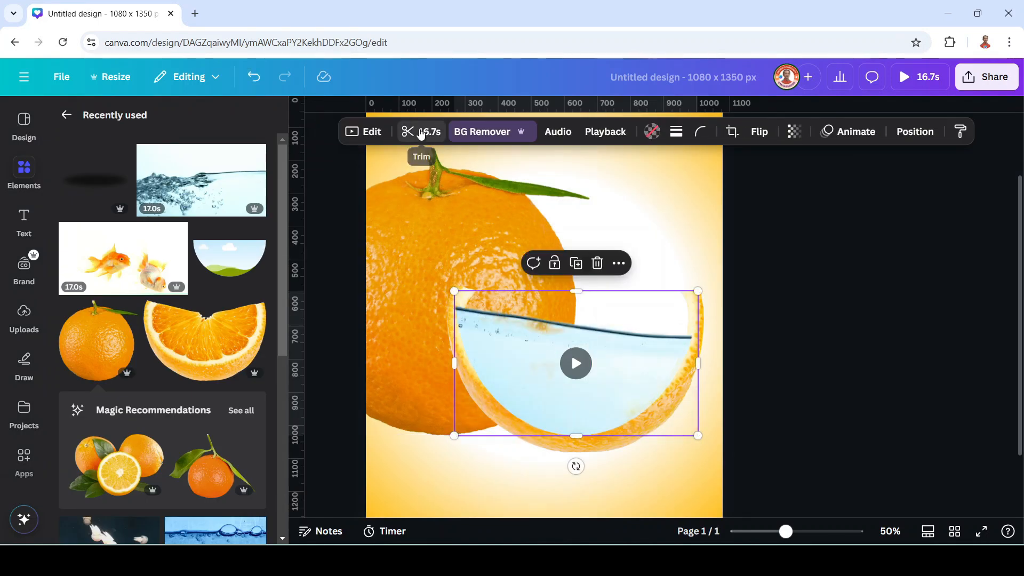
# Trim the framed water video to 8 seconds, duplicate it, and align the copy exactly over the original.
pyautogui.click(421, 133)
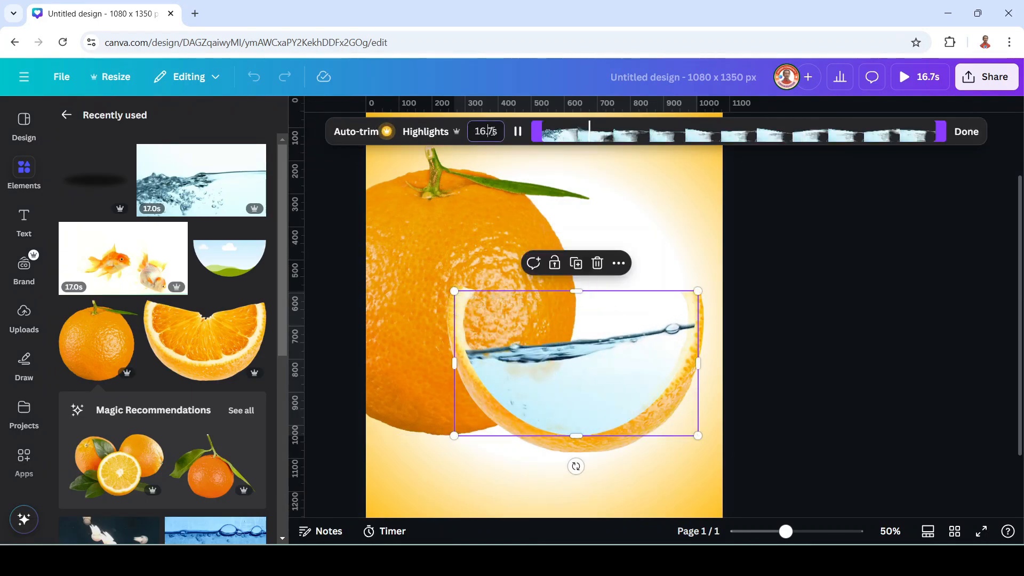
pyautogui.moveTo(493, 131); pyautogui.dragTo(454, 137)
pyautogui.write('8s')
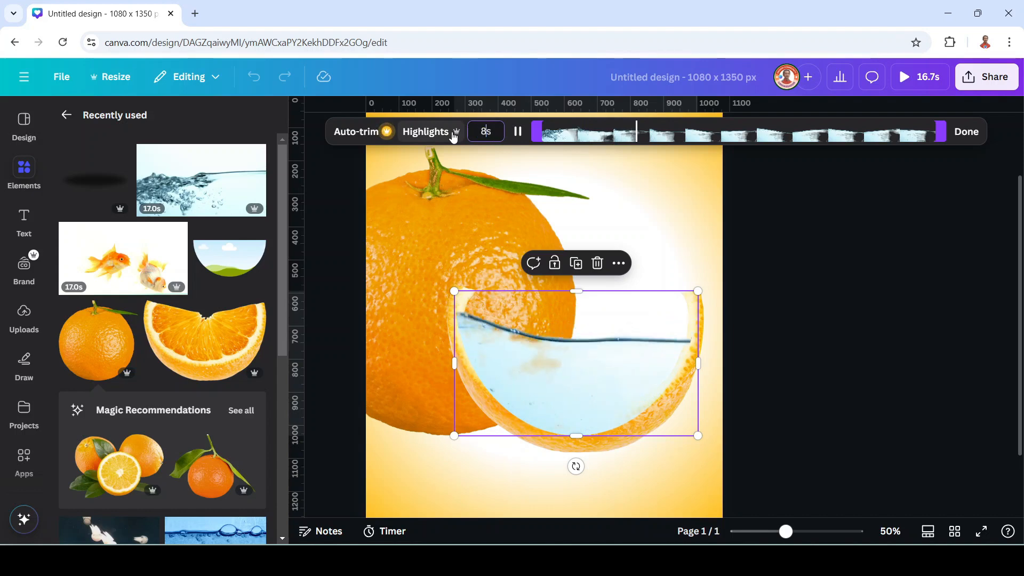
pyautogui.press('Return')
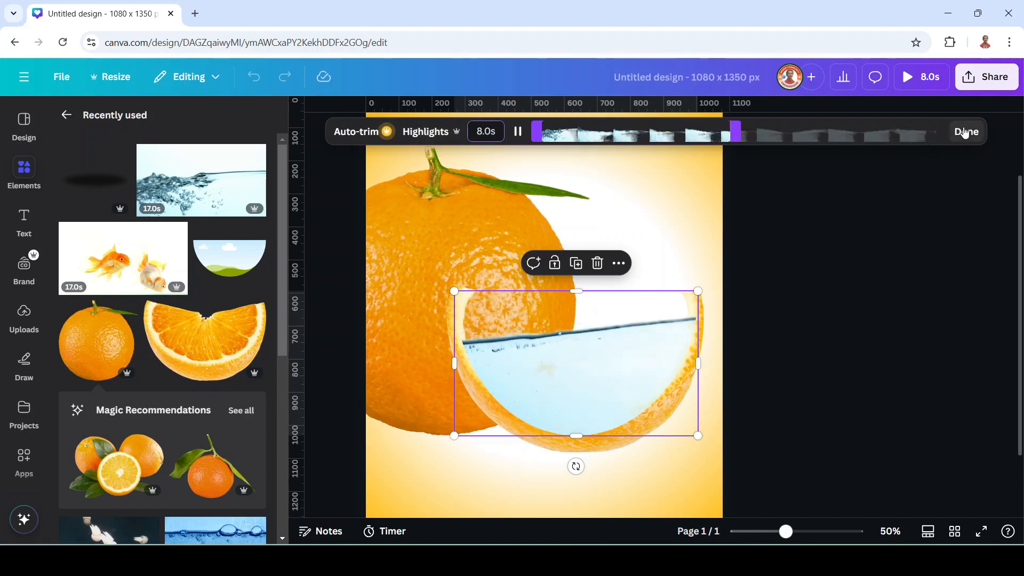
pyautogui.click(965, 132)
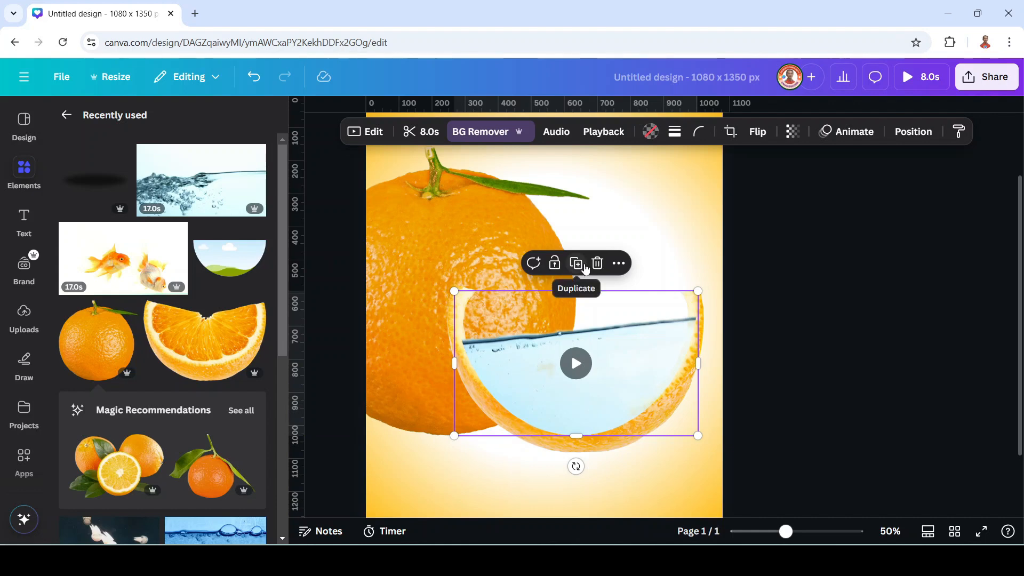
pyautogui.click(577, 265)
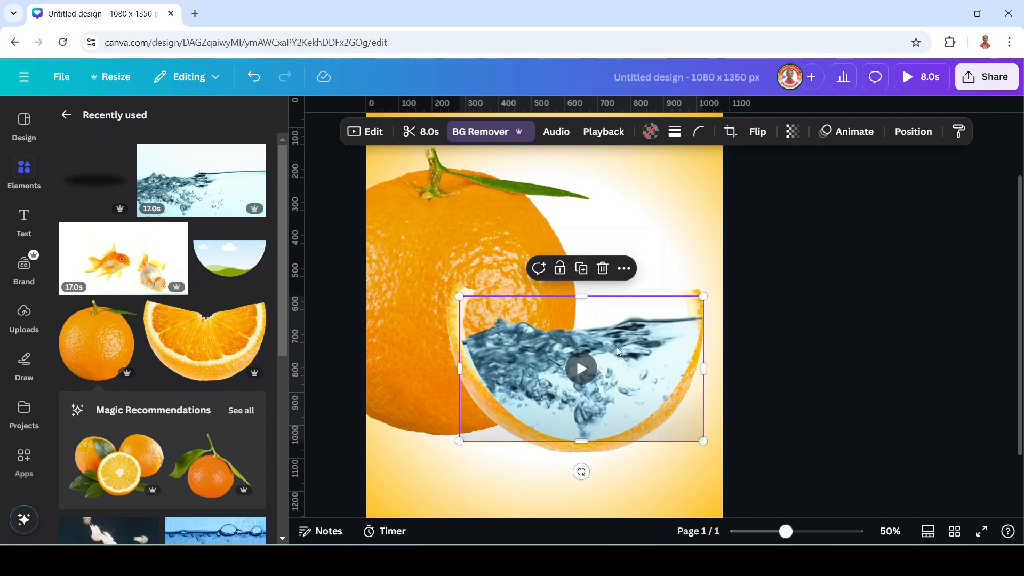
pyautogui.moveTo(629, 375)
pyautogui.mouseDown()
pyautogui.moveTo(628, 355)
pyautogui.moveTo(610, 361)
pyautogui.moveTo(619, 367)
pyautogui.mouseUp()
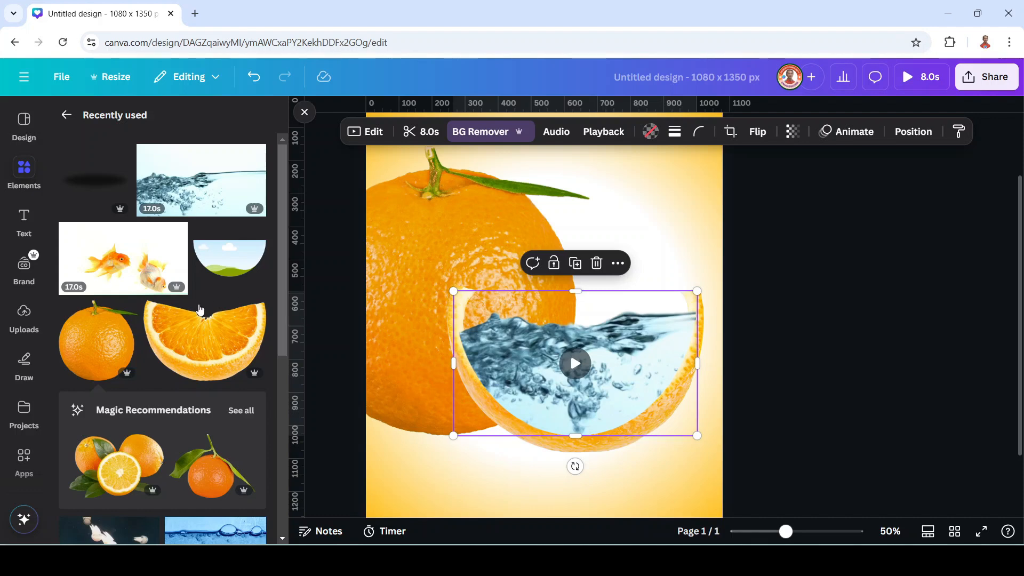
# Add the recently used "Gold red fish in action." video to the page and remove its background.
pyautogui.click(177, 233)
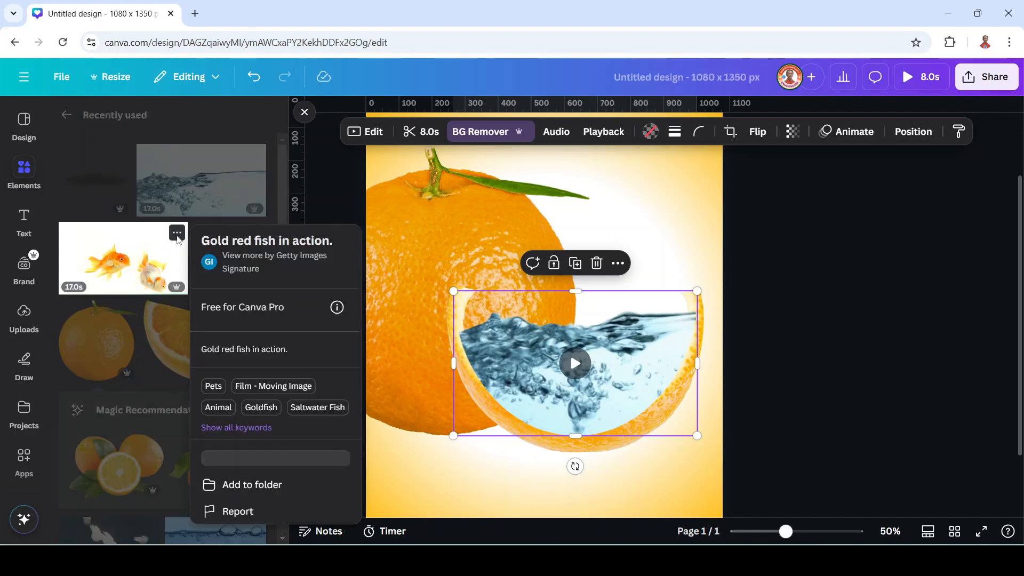
pyautogui.click(124, 262)
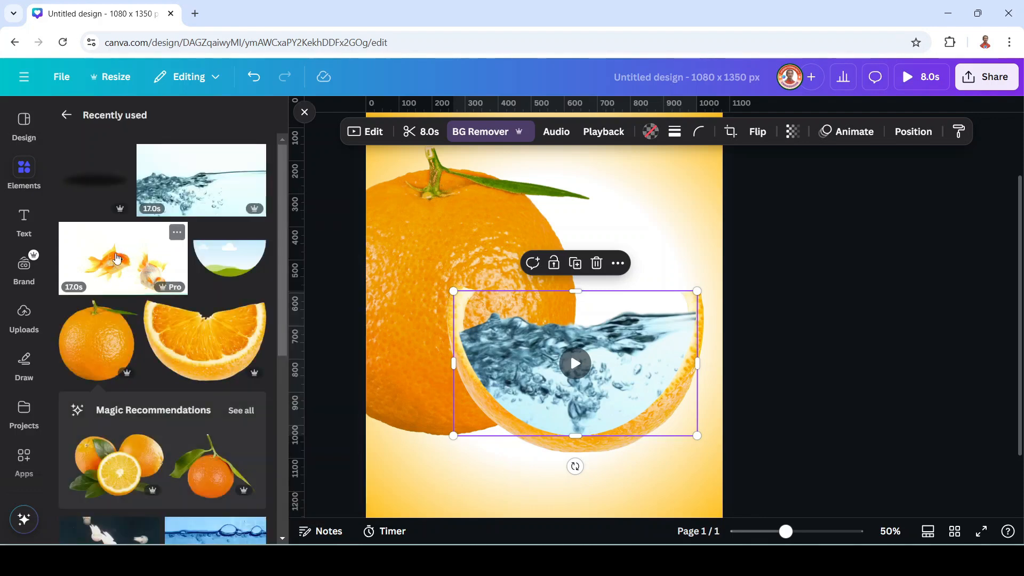
pyautogui.click(124, 262)
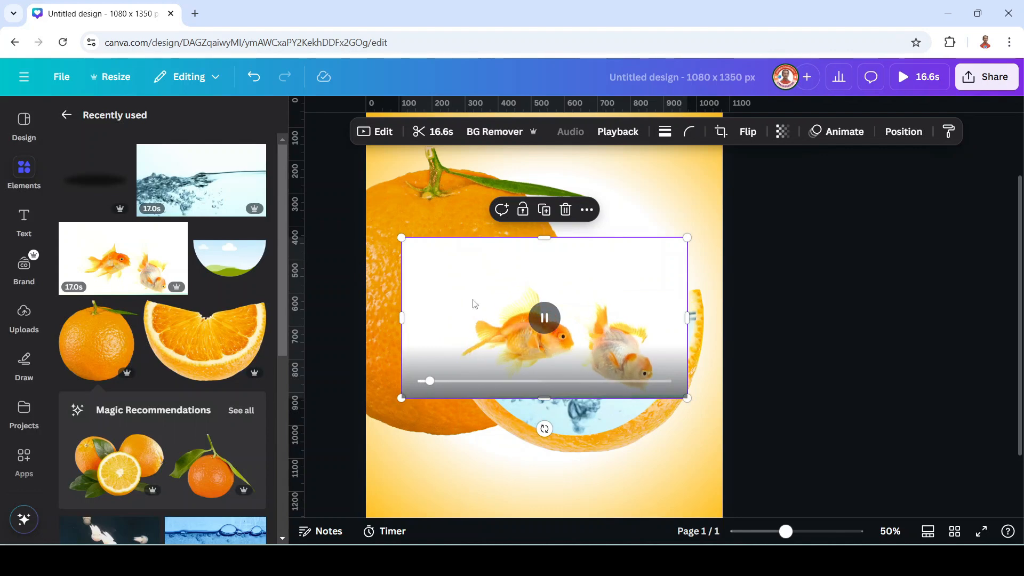
pyautogui.click(501, 132)
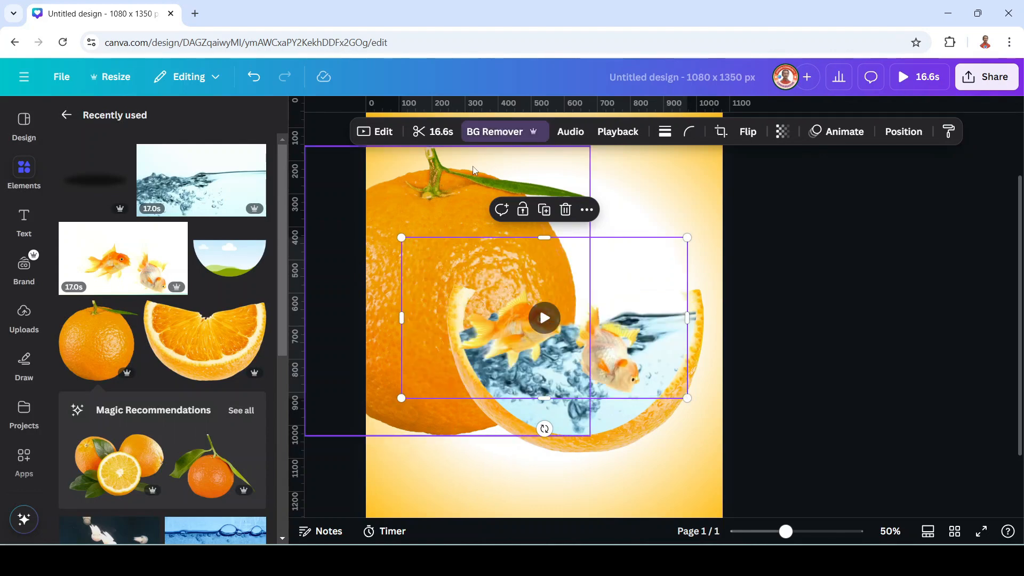
# Trim the goldfish video to 8 seconds and drop it into the duplicated half circle frame.
pyautogui.click(433, 132)
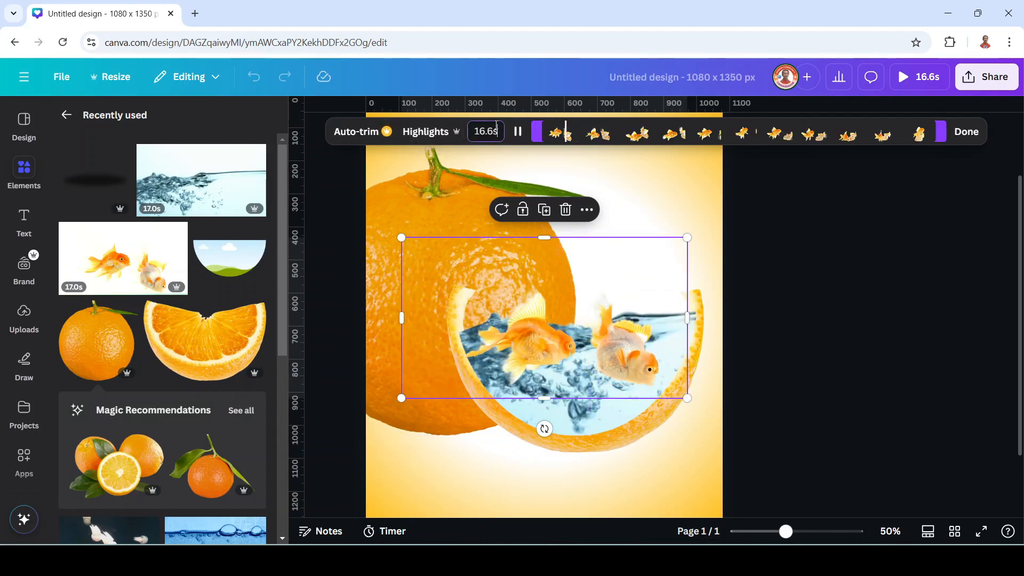
pyautogui.click(465, 131)
pyautogui.write('8s')
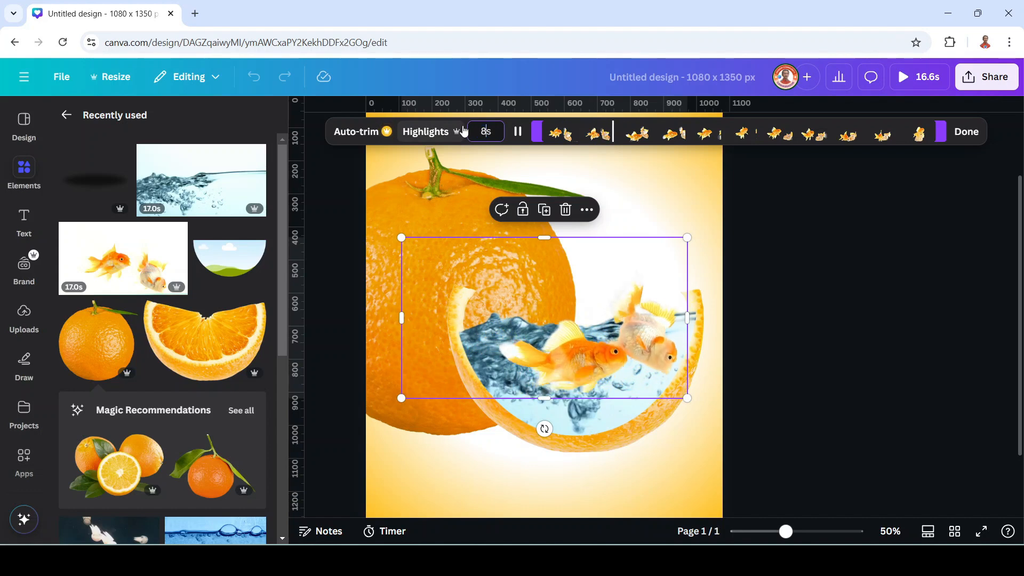
pyautogui.press('Return')
pyautogui.moveTo(593, 338); pyautogui.dragTo(619, 345)
pyautogui.press('Return')
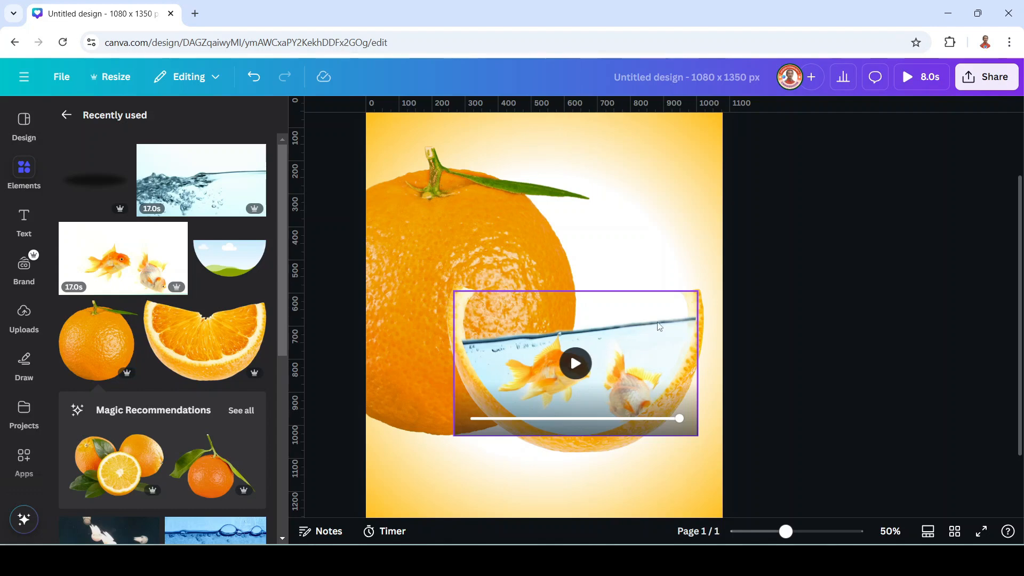
# Preview the animation and bring the water layer above the goldfish layer.
pyautogui.click(911, 81)
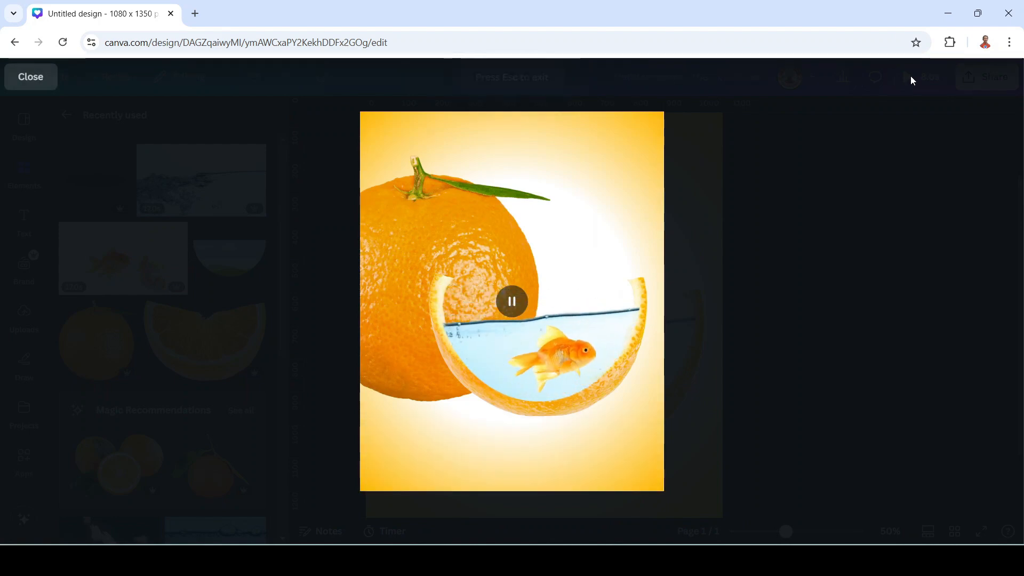
pyautogui.click(35, 81)
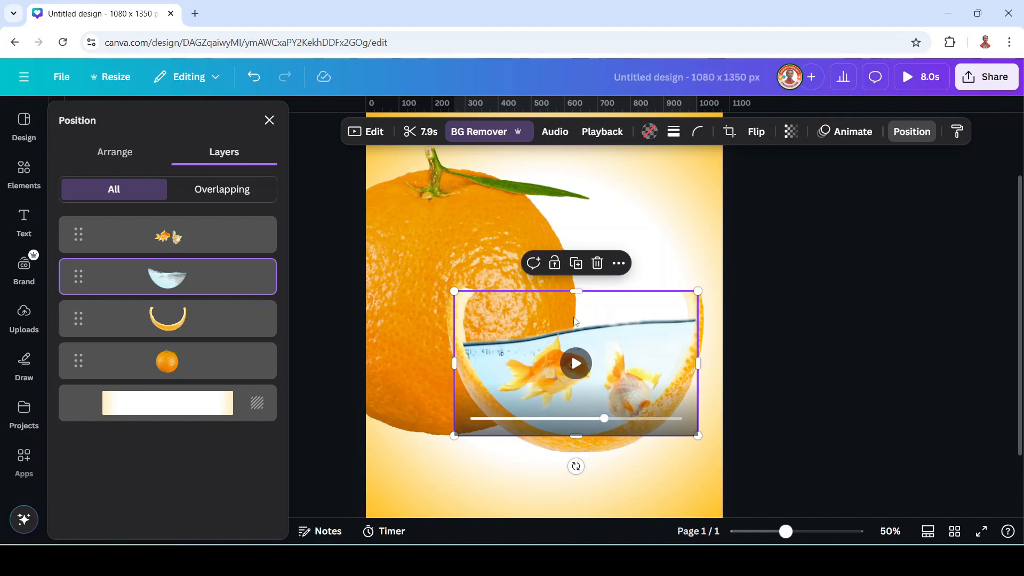
pyautogui.moveTo(192, 283); pyautogui.dragTo(191, 235)
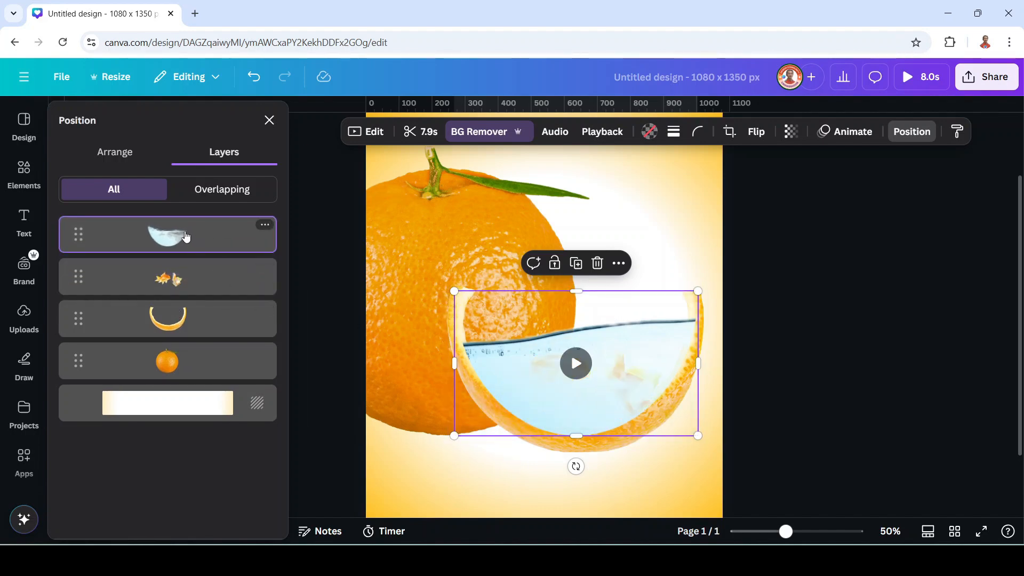
# Enlarge the water video inside its frame to raise the waterline in the peel, and apply the crop.
pyautogui.doubleClick(645, 344)
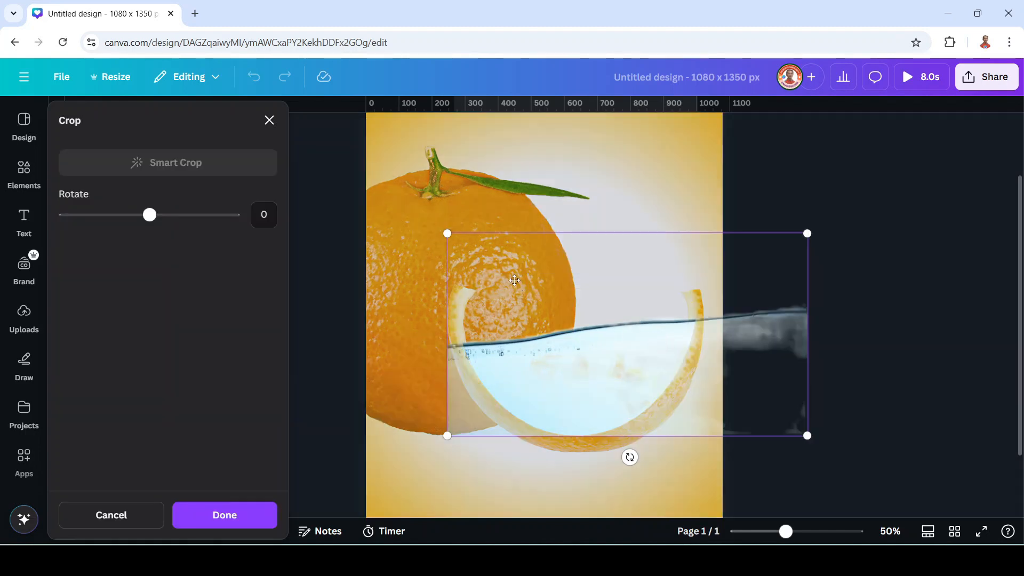
pyautogui.moveTo(447, 233); pyautogui.dragTo(417, 219)
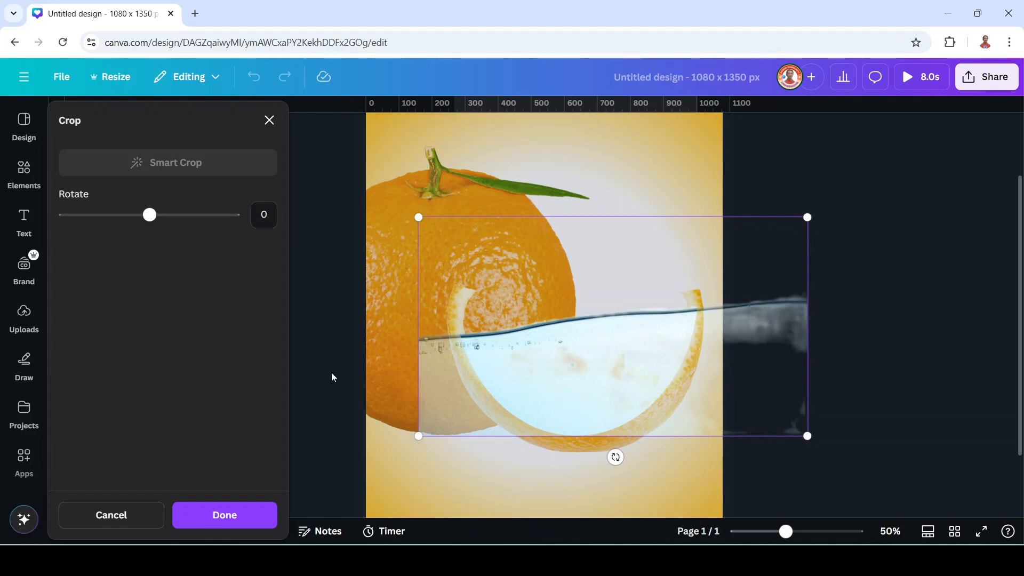
pyautogui.click(247, 517)
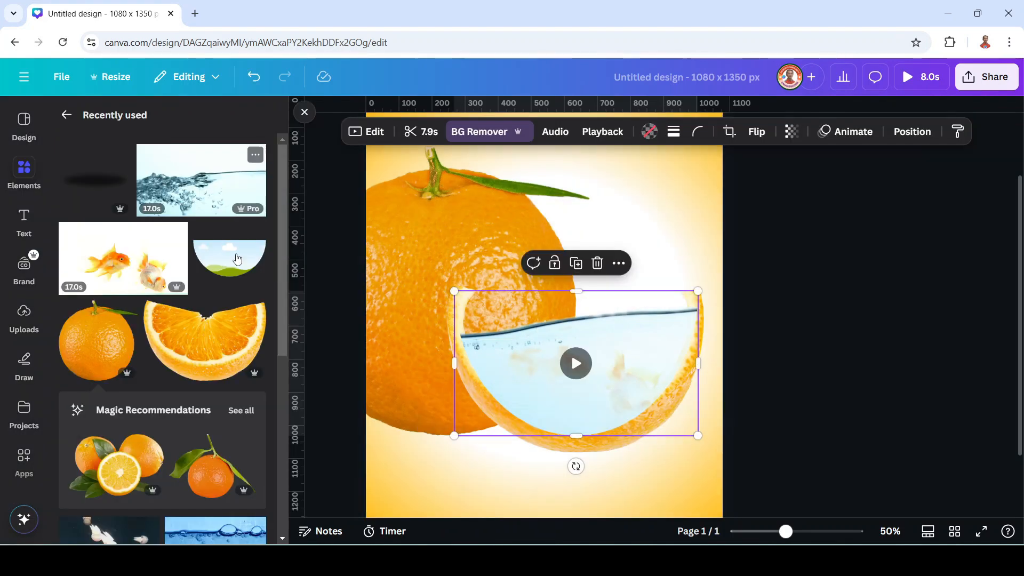
# Reorder the layers with the orange peel on top, the goldfish below it and the water third, previewing the animation in between.
pyautogui.click(926, 140)
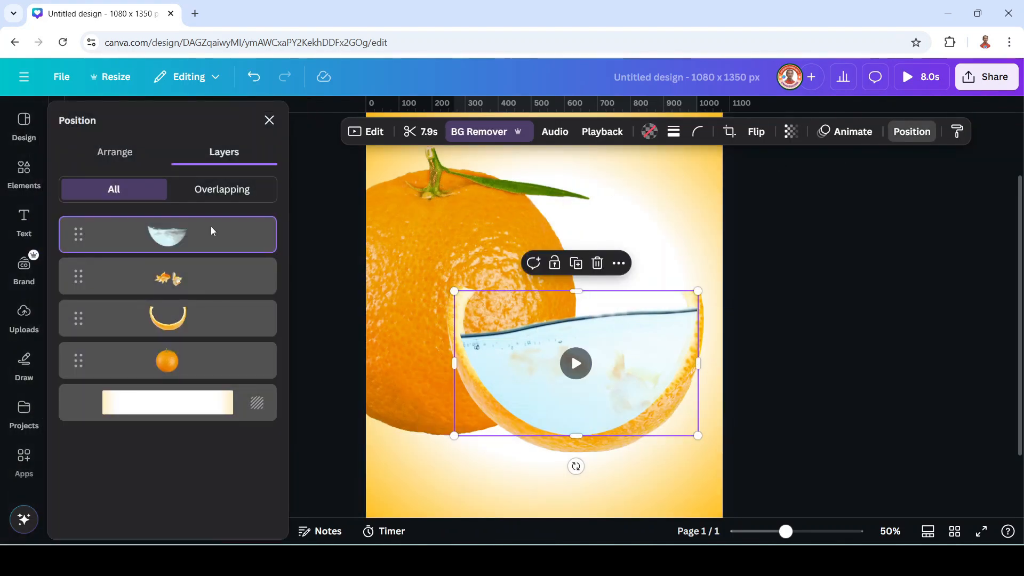
pyautogui.moveTo(203, 246); pyautogui.dragTo(226, 264)
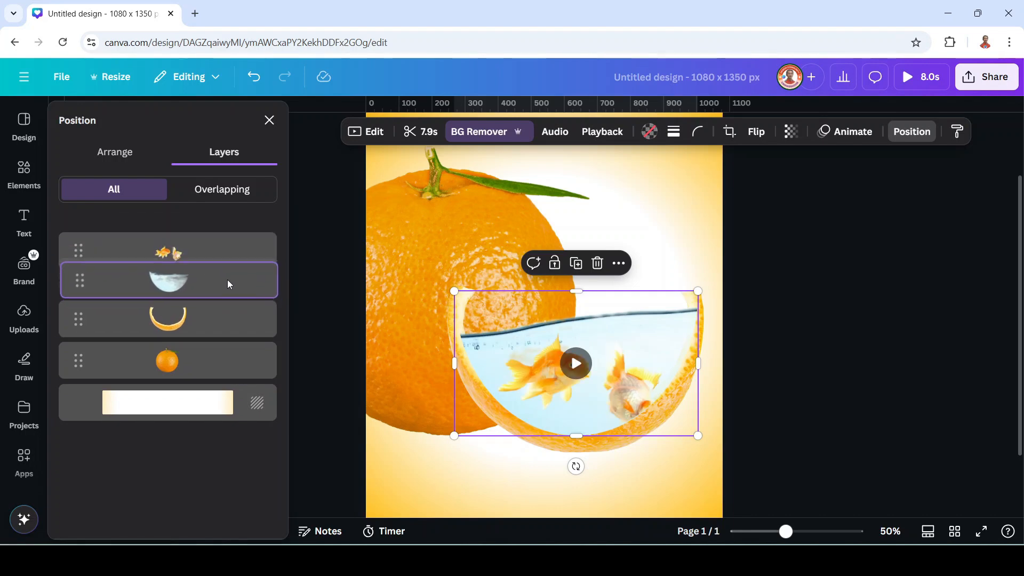
pyautogui.click(913, 77)
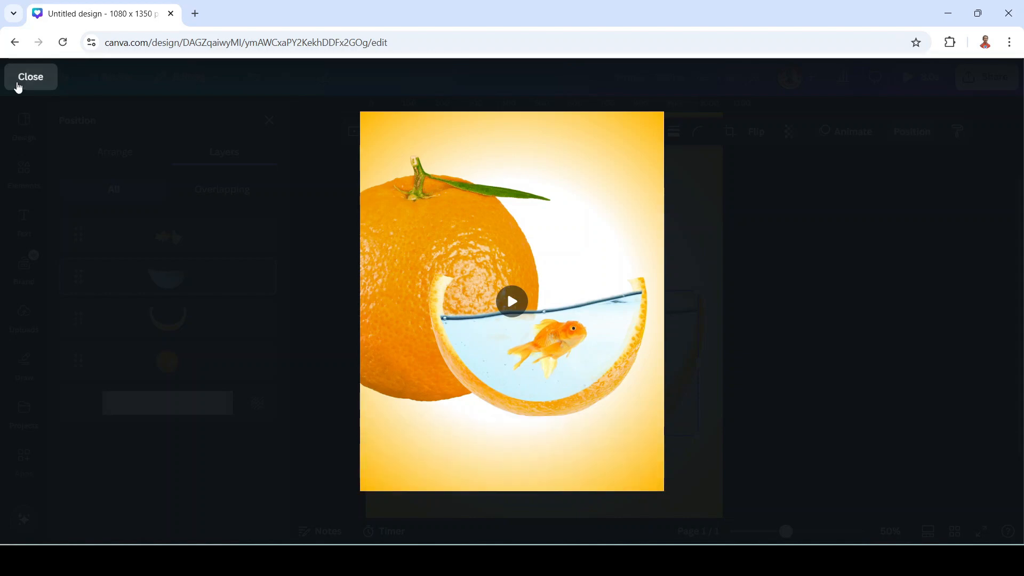
pyautogui.click(26, 80)
pyautogui.moveTo(189, 327); pyautogui.dragTo(187, 233)
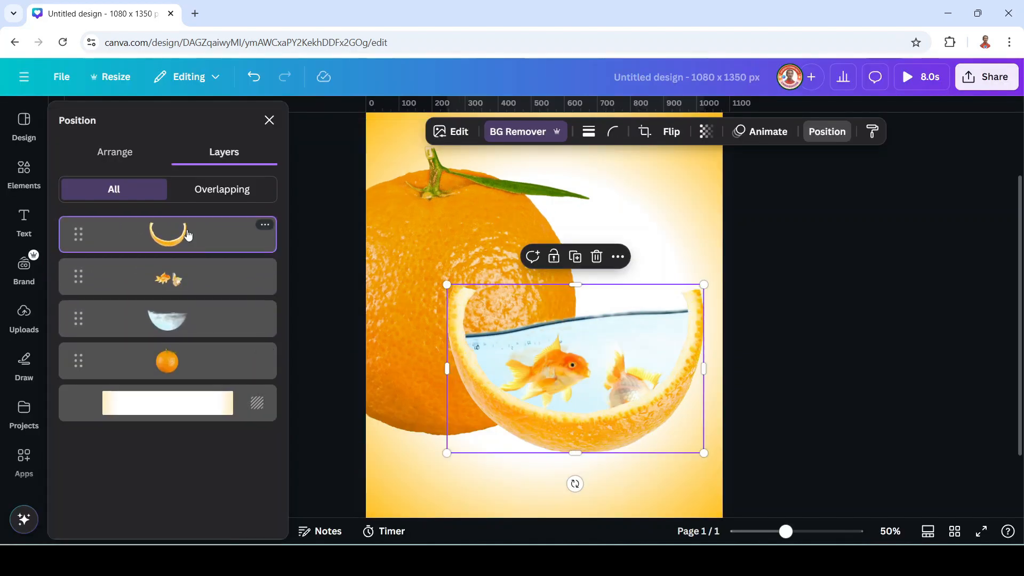
# Add two copies of the recently used soft black shadow, placing one beneath the whole orange and one beneath the peel bowl.
pyautogui.click(27, 181)
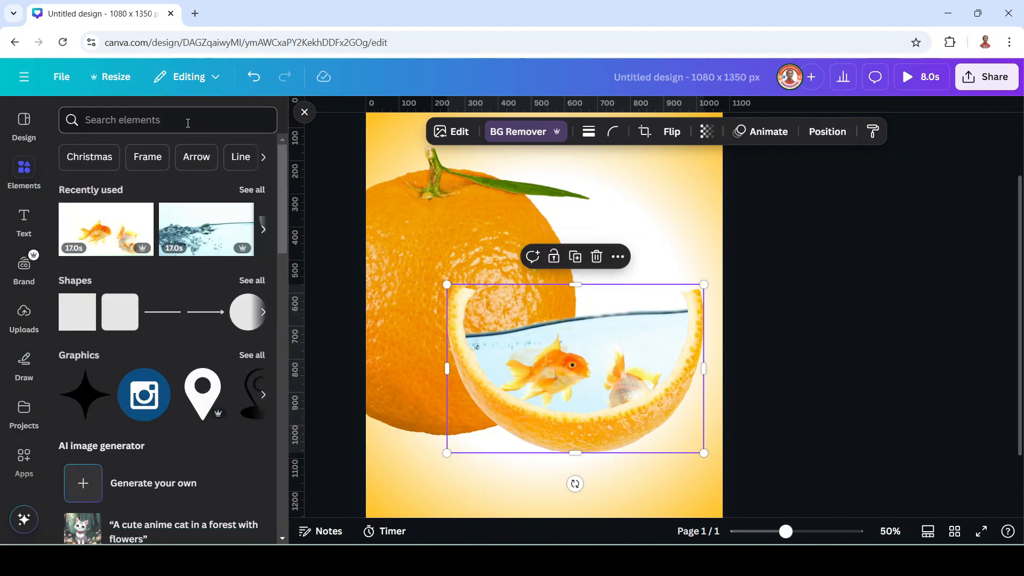
pyautogui.click(261, 197)
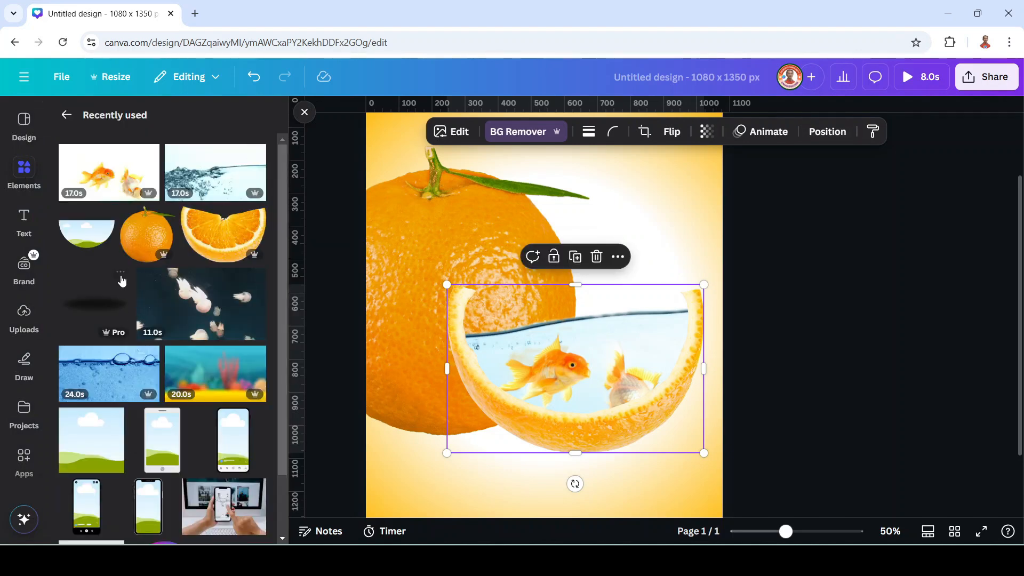
pyautogui.click(121, 279)
pyautogui.click(101, 307)
pyautogui.click(101, 308)
pyautogui.moveTo(586, 320); pyautogui.dragTo(462, 432)
pyautogui.click(595, 392)
# Move the whole orange slightly up the page and shift its shadow up to match.
pyautogui.click(457, 230)
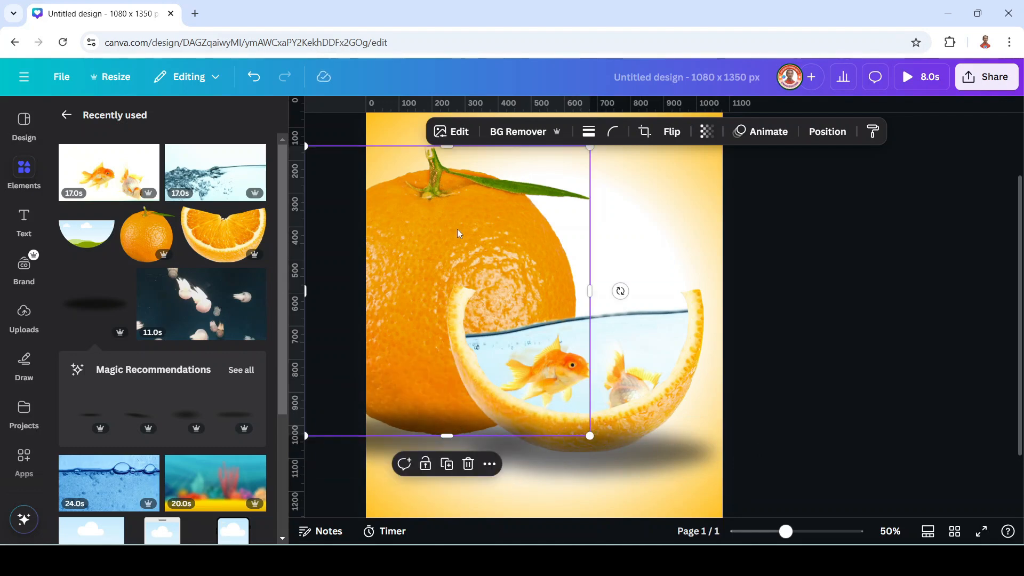
pyautogui.moveTo(459, 231); pyautogui.dragTo(459, 217)
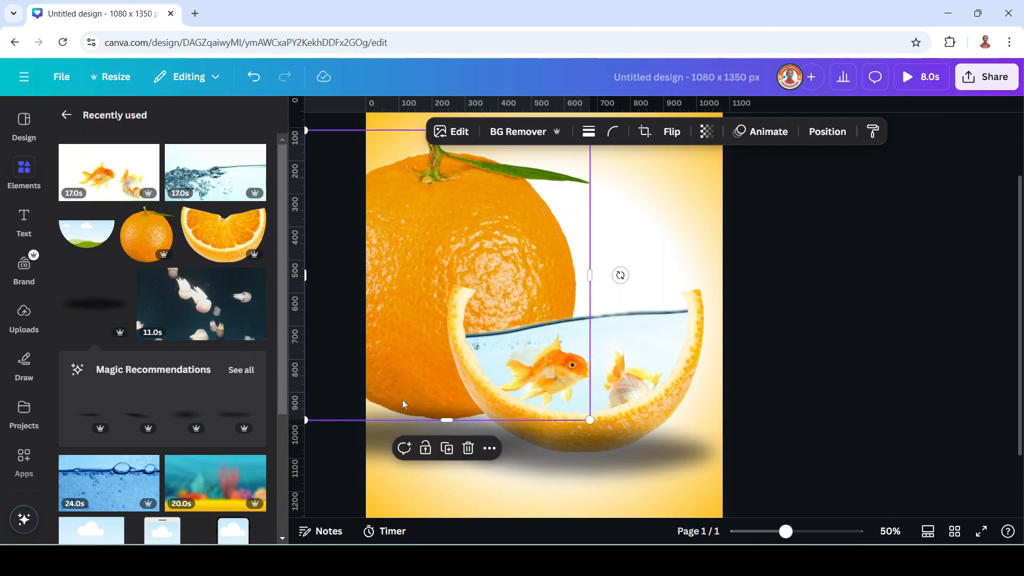
pyautogui.click(390, 435)
pyautogui.moveTo(390, 435); pyautogui.dragTo(396, 418)
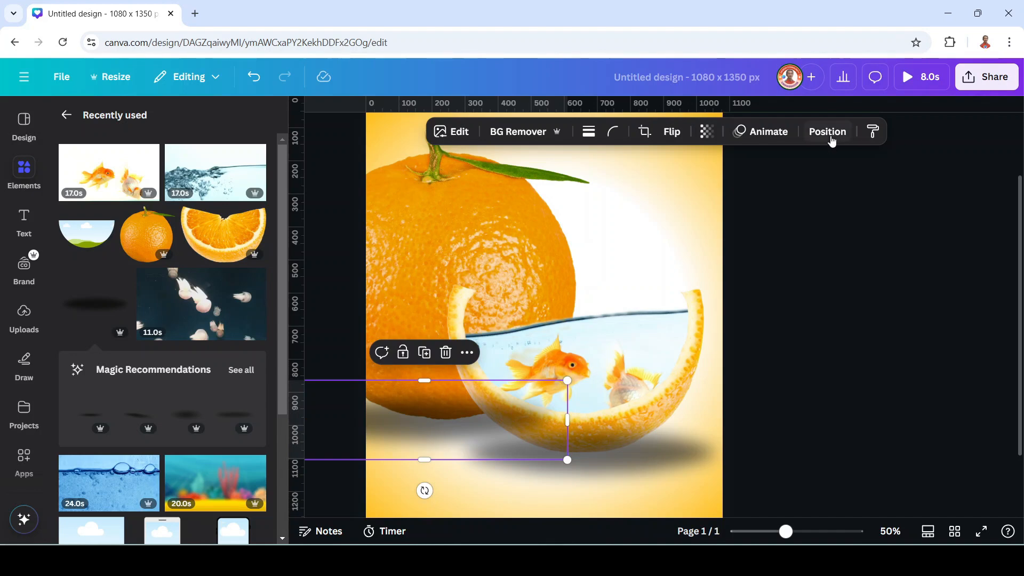
# Move the peel bowl's shadow layer directly below the peel, and the other shadow layer directly below the whole orange.
pyautogui.click(829, 133)
pyautogui.click(203, 273)
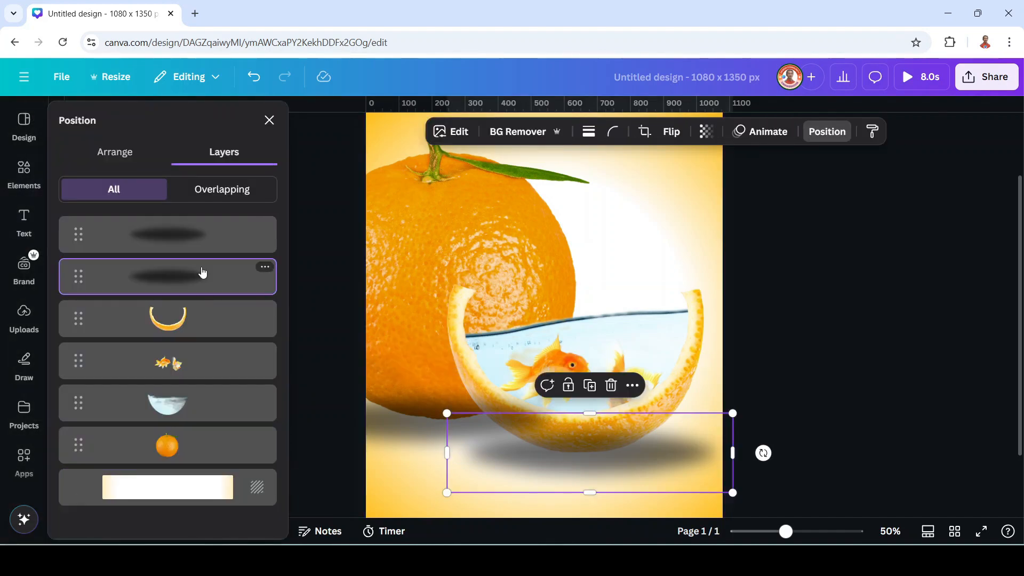
pyautogui.moveTo(197, 286); pyautogui.dragTo(195, 338)
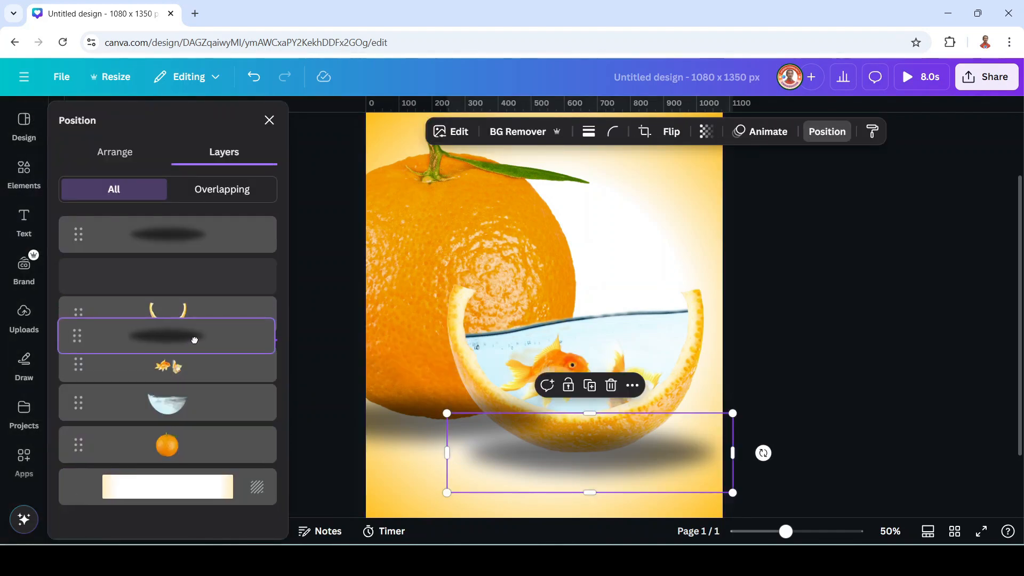
pyautogui.click(186, 237)
pyautogui.moveTo(193, 248); pyautogui.dragTo(192, 442)
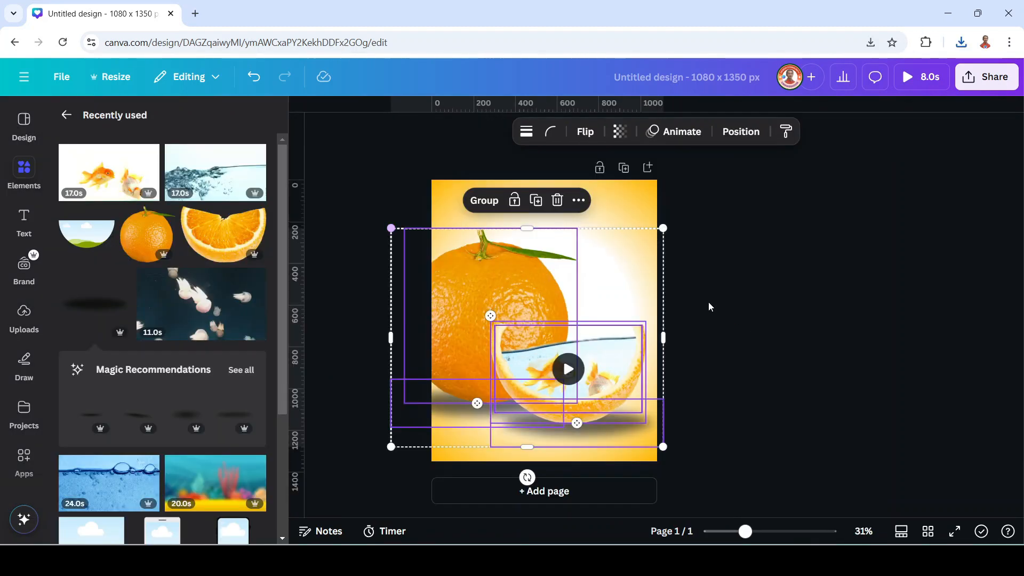
# Select all the artwork elements together and scale them down so the whole orange fits inside the page.
pyautogui.click(773, 293)
pyautogui.moveTo(669, 195); pyautogui.dragTo(367, 452)
pyautogui.moveTo(392, 230); pyautogui.dragTo(431, 261)
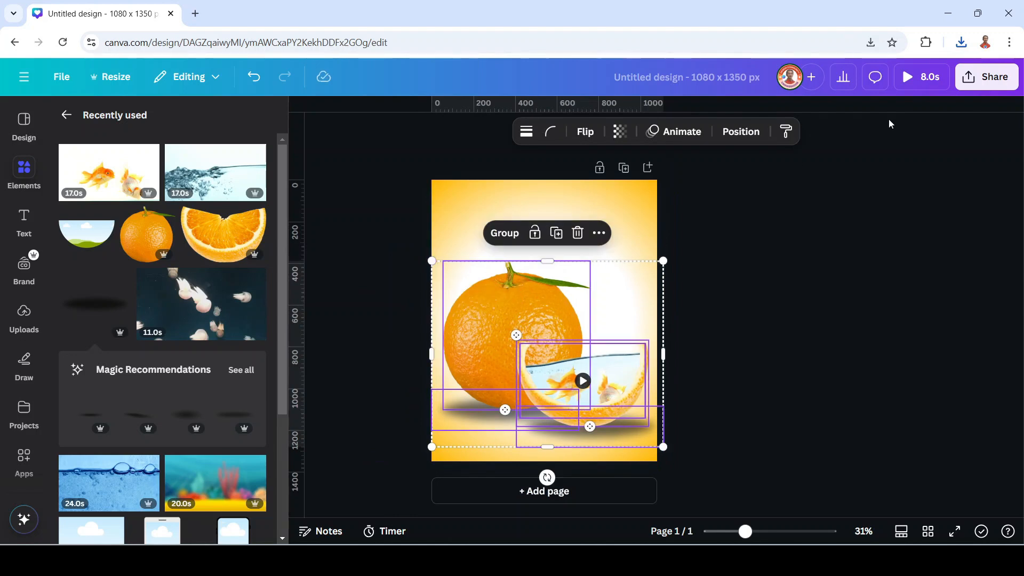
# Set the transparency of the water layer to 64.
pyautogui.click(740, 133)
pyautogui.click(196, 372)
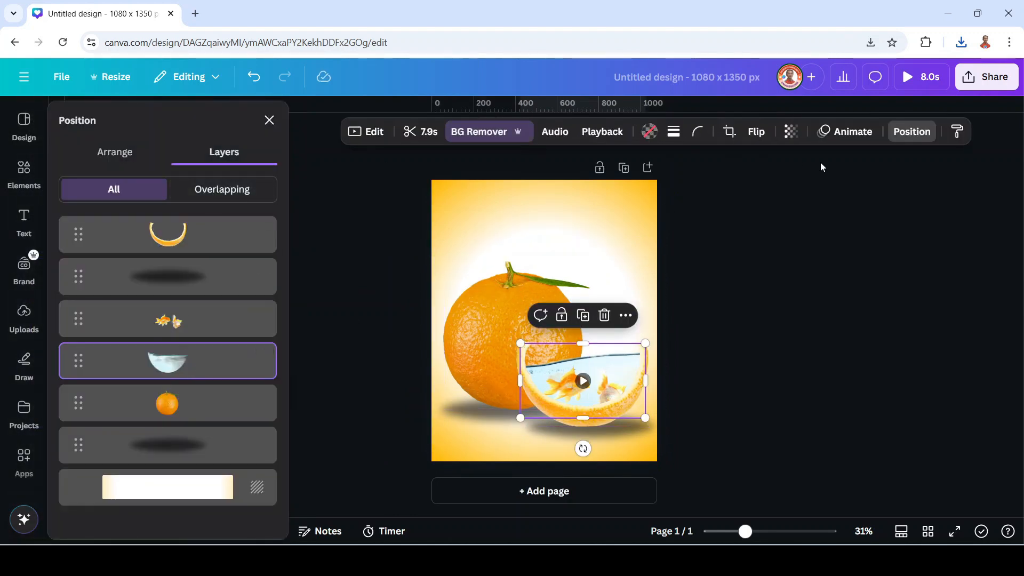
pyautogui.click(791, 131)
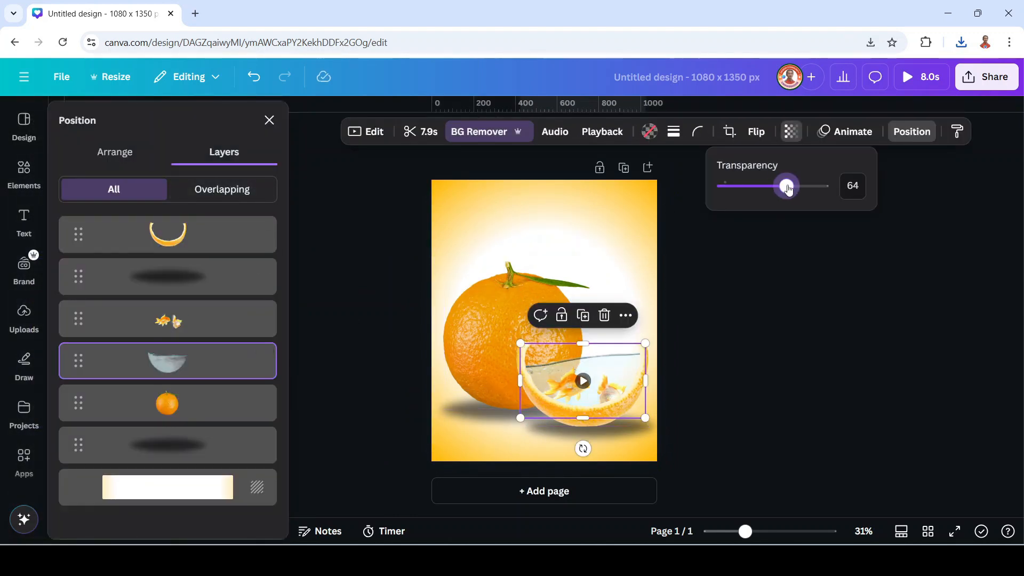
pyautogui.click(755, 230)
# Download the design as a GIF.
pyautogui.click(980, 80)
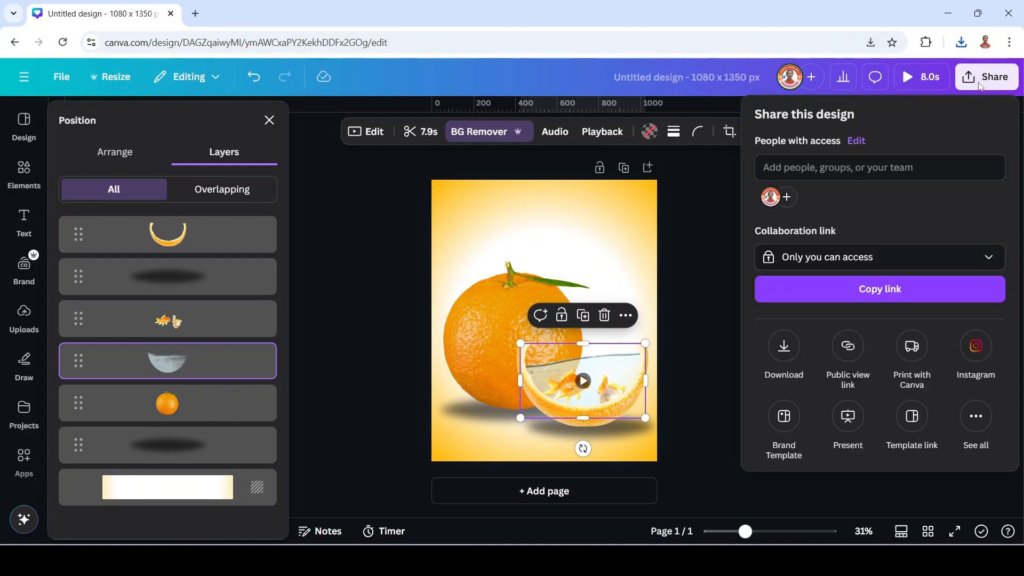
pyautogui.click(785, 347)
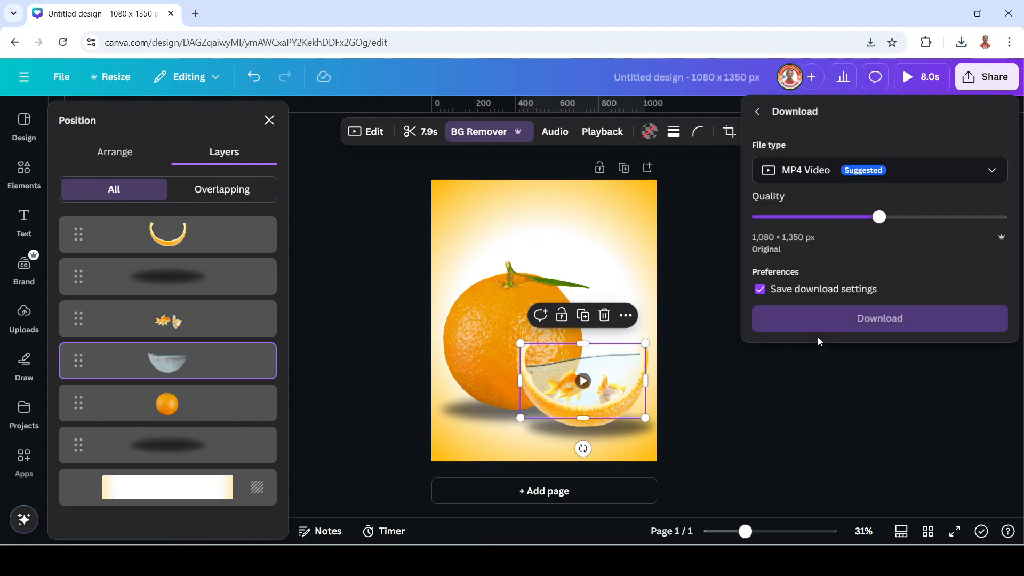
pyautogui.click(977, 172)
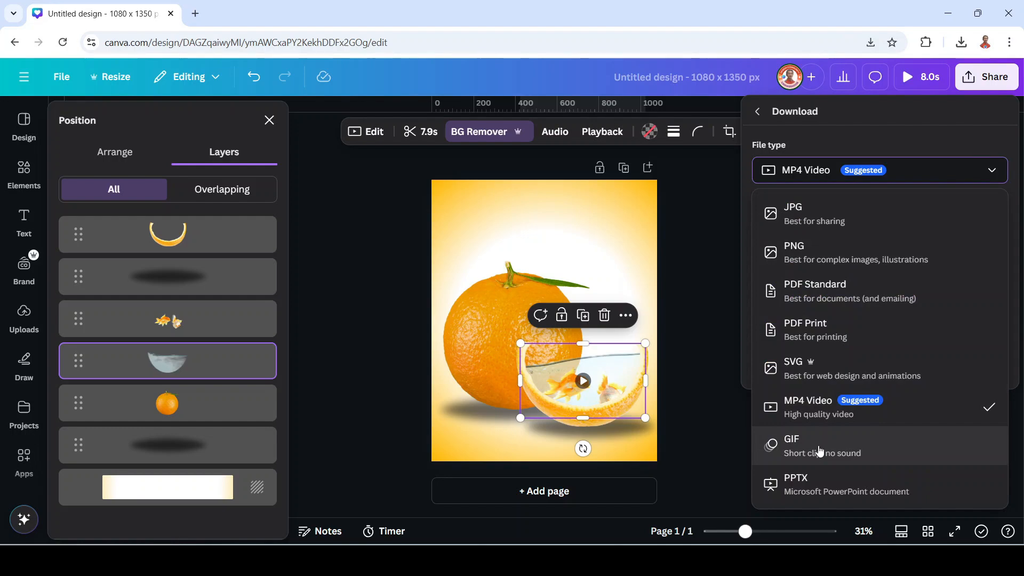
pyautogui.click(820, 451)
pyautogui.click(882, 327)
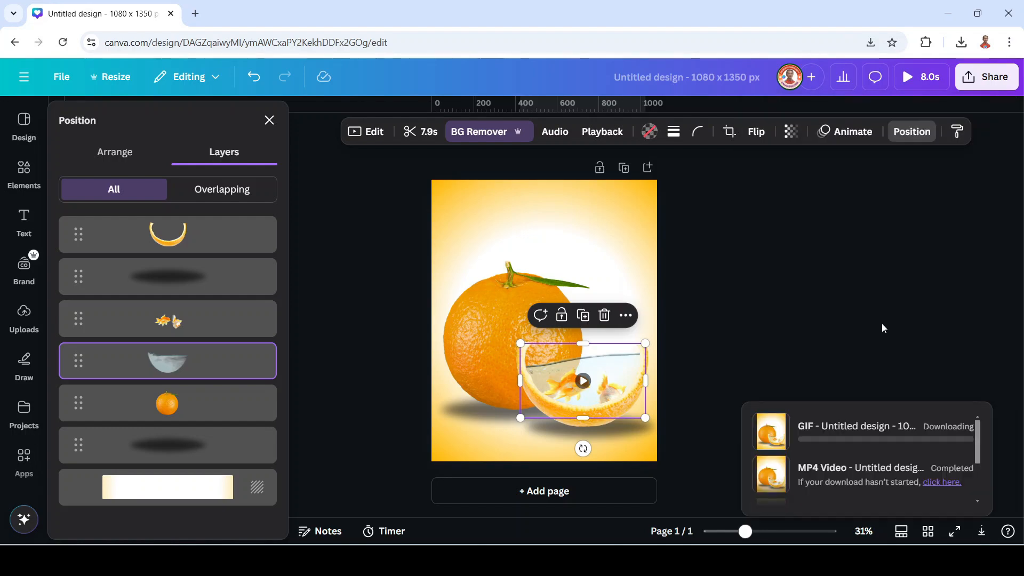